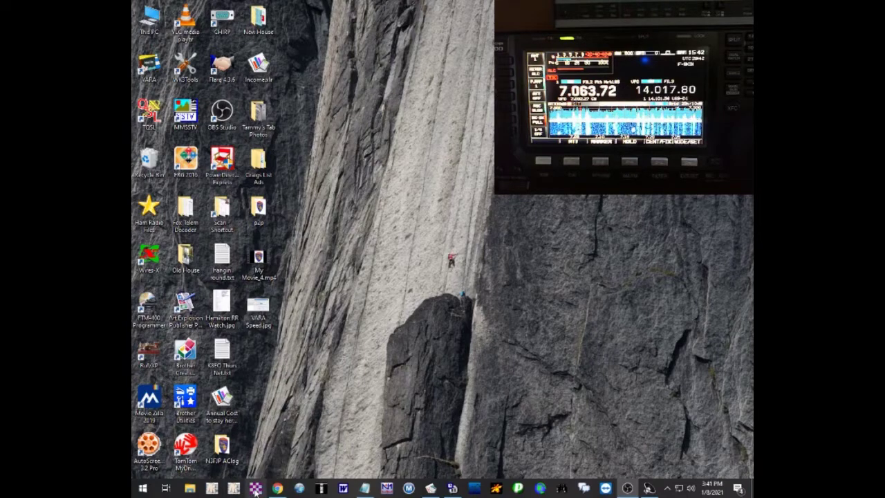
# - Open Winlink Express and start a new message
pyautogui.click(255, 490)
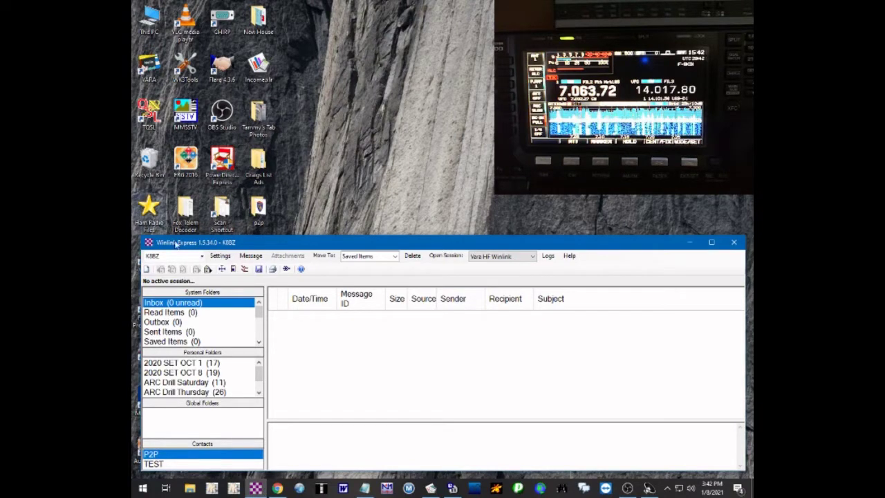
pyautogui.click(253, 258)
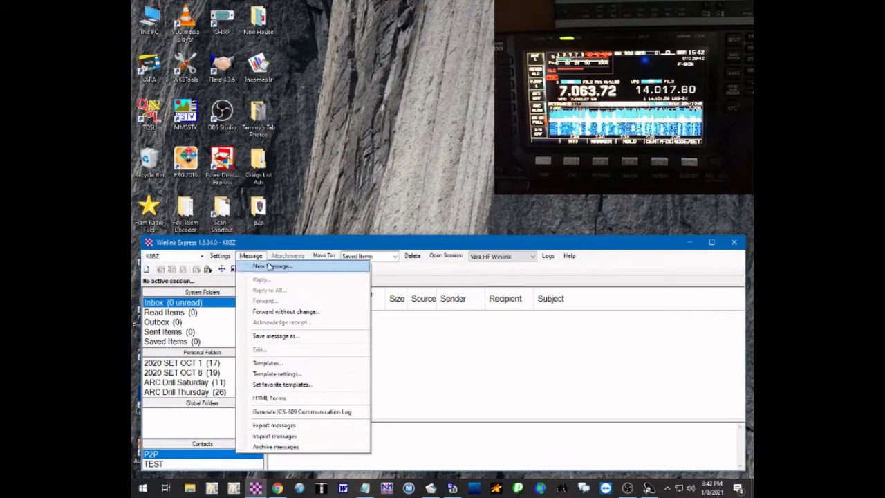
pyautogui.click(273, 266)
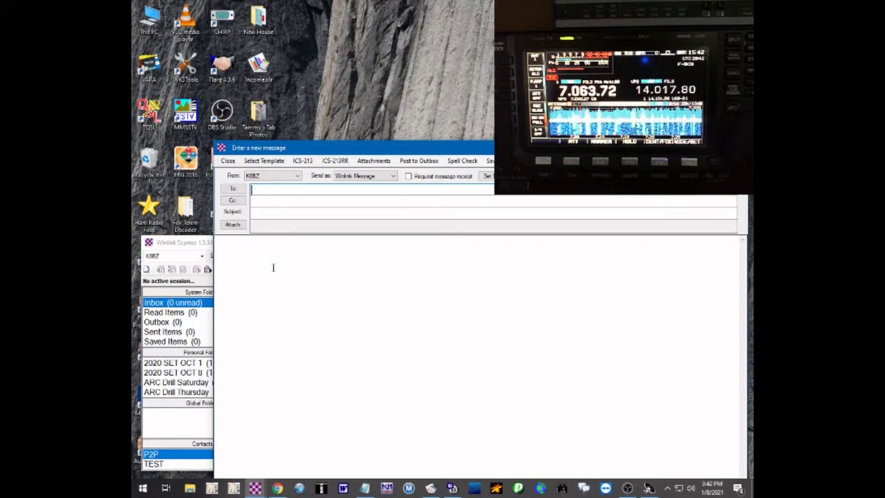
# - Choose the ICS213.txt template from Standard Templates > ICS USA Forms
pyautogui.click(266, 163)
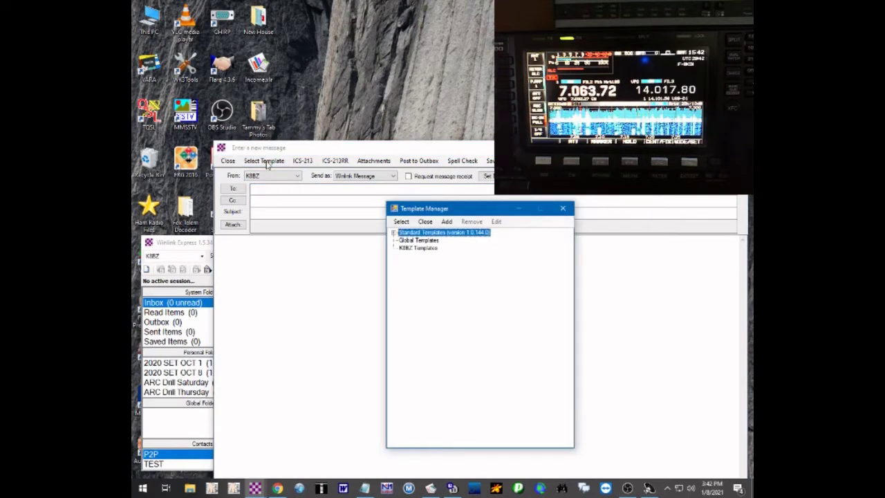
pyautogui.click(563, 208)
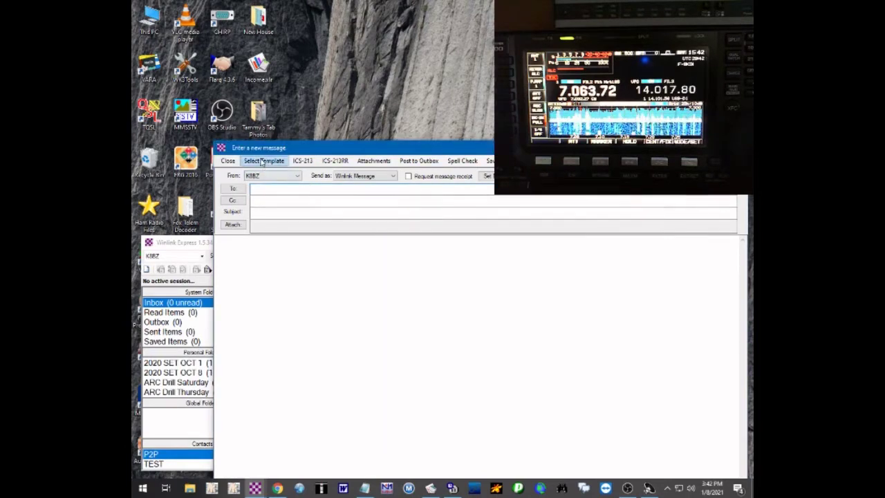
pyautogui.click(302, 162)
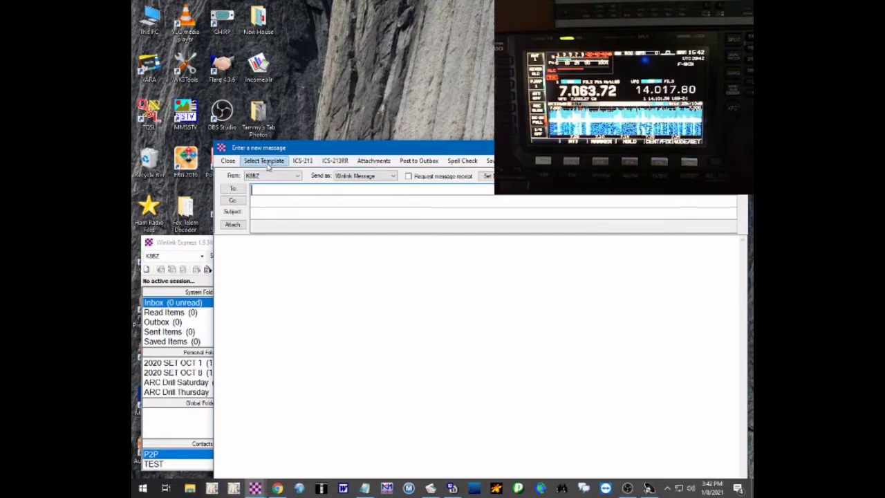
pyautogui.click(266, 163)
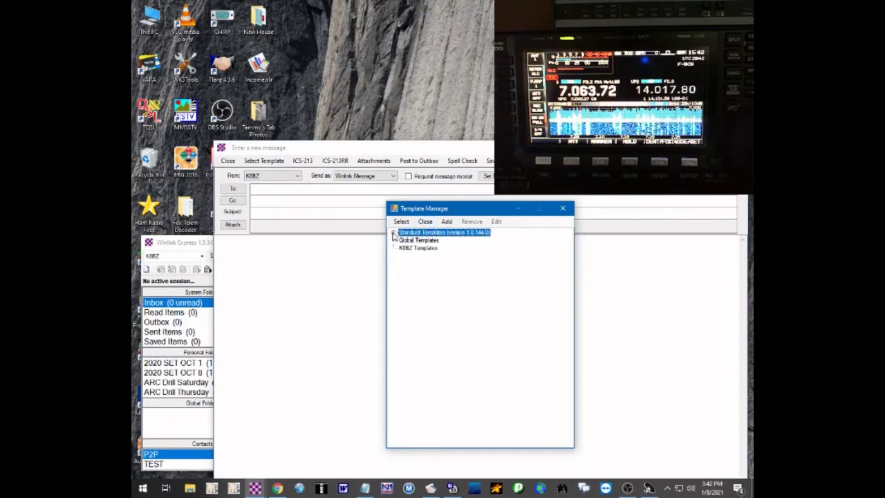
pyautogui.click(394, 235)
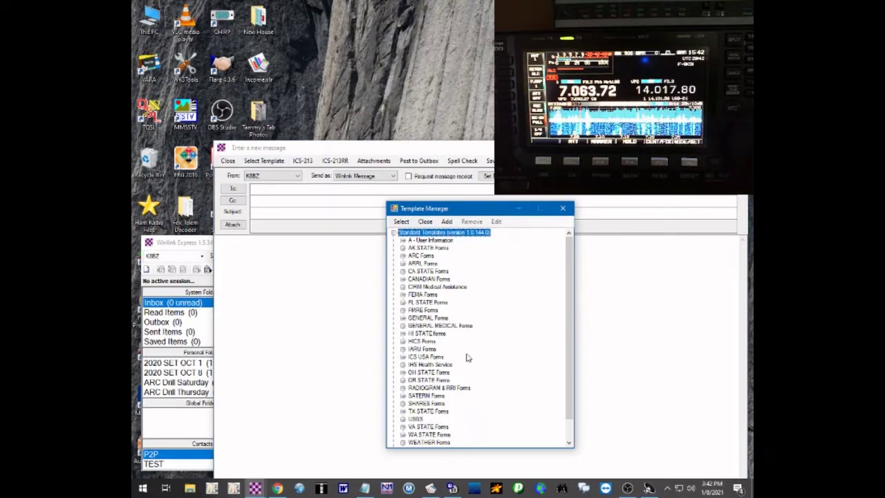
pyautogui.click(402, 357)
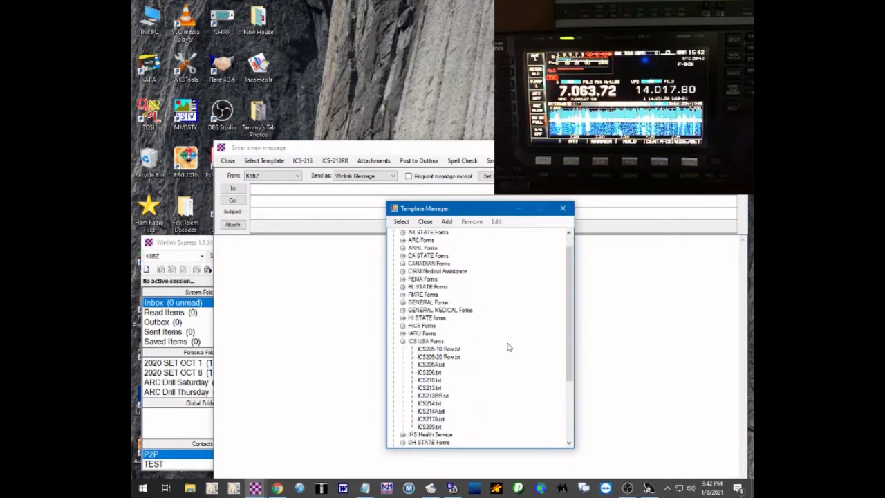
pyautogui.scroll(-1, 508, 347)
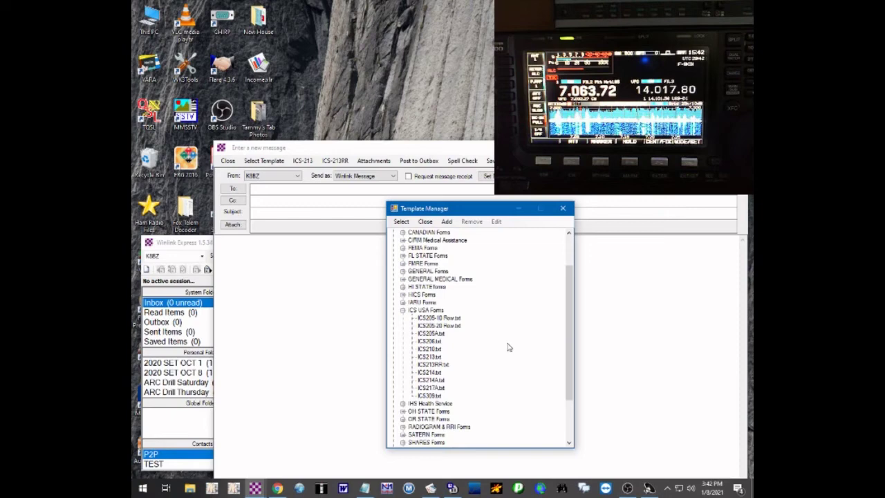
pyautogui.click(436, 357)
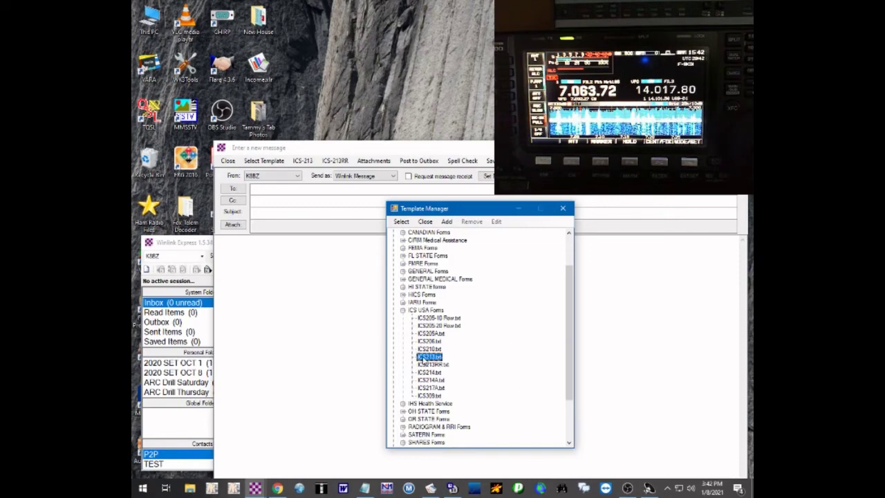
pyautogui.doubleClick(427, 357)
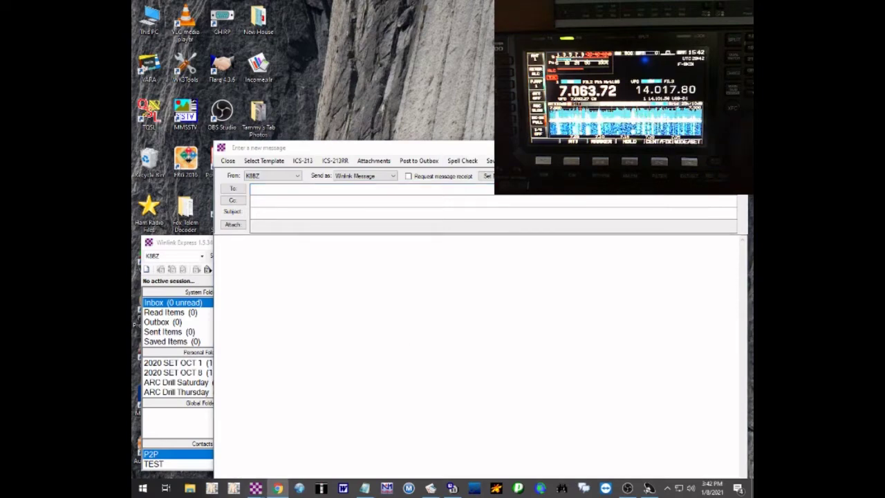
pyautogui.moveTo(747, 131); pyautogui.dragTo(407, 1)
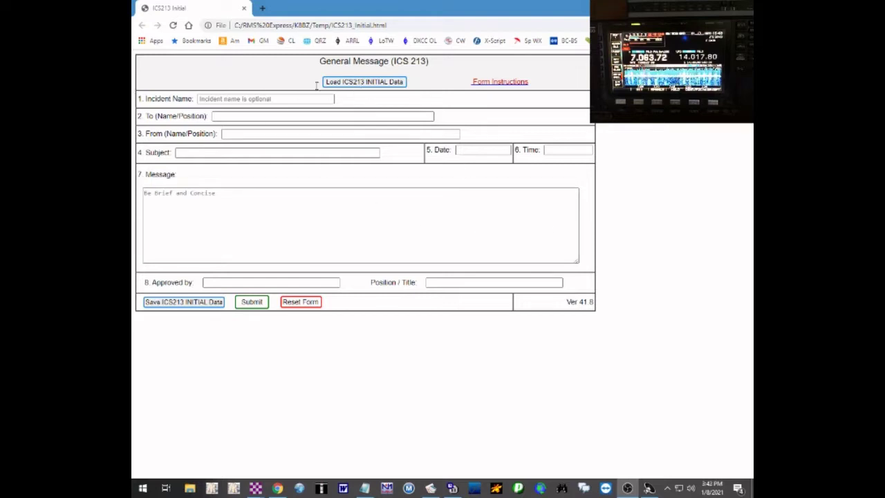
# - Fill in Incident Name 'Demo', the recipient and sender name/positions, and Subject 'Test Damo'
pyautogui.click(289, 99)
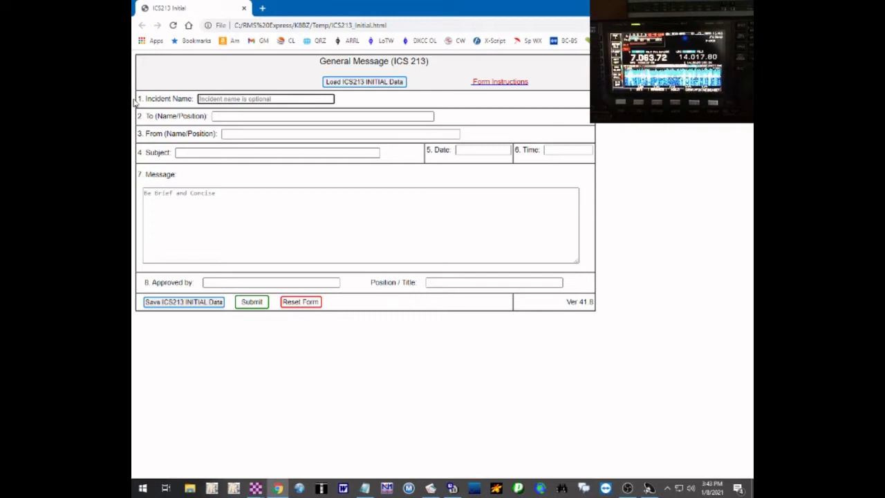
pyautogui.write('Demo')
pyautogui.press('Tab')
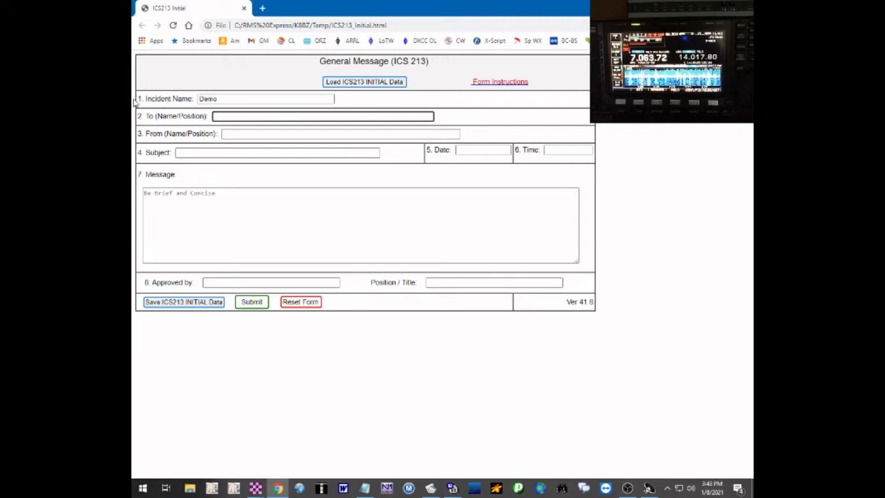
pyautogui.write('K8')
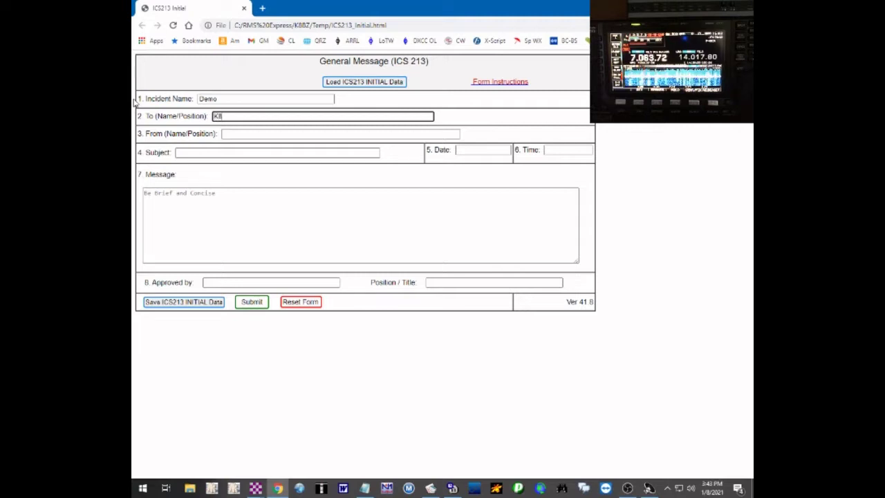
pyautogui.write('BO')
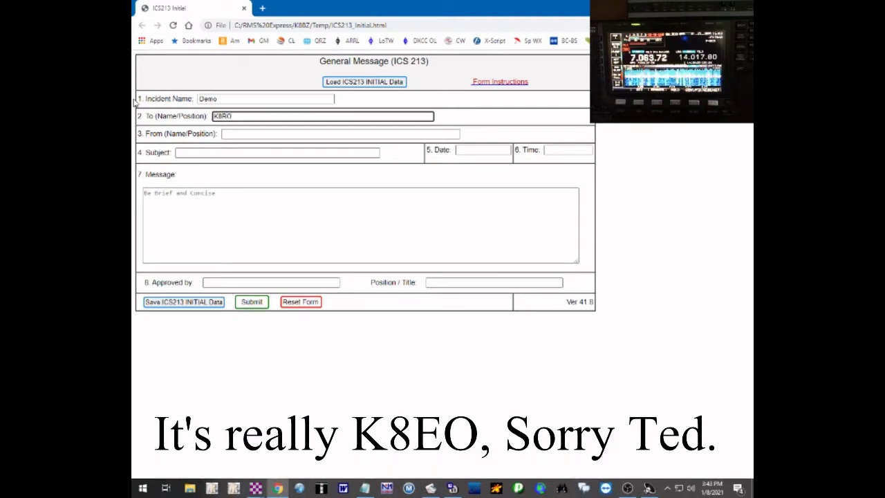
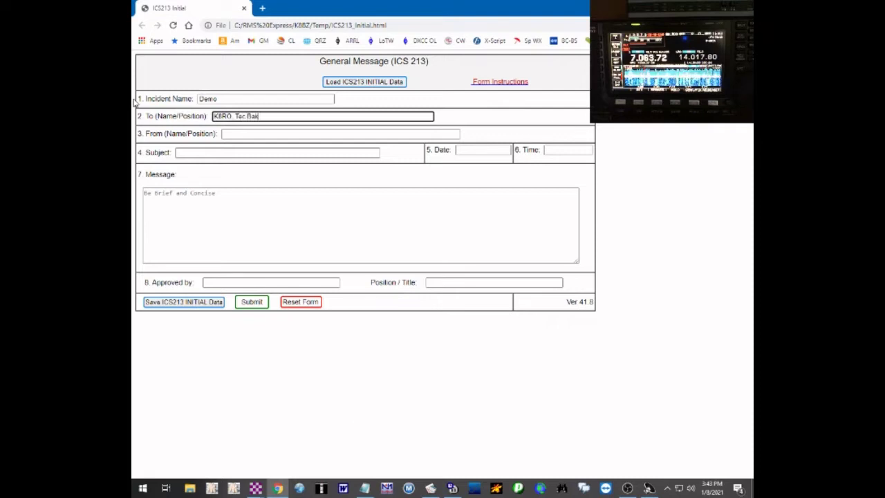
pyautogui.write('d')
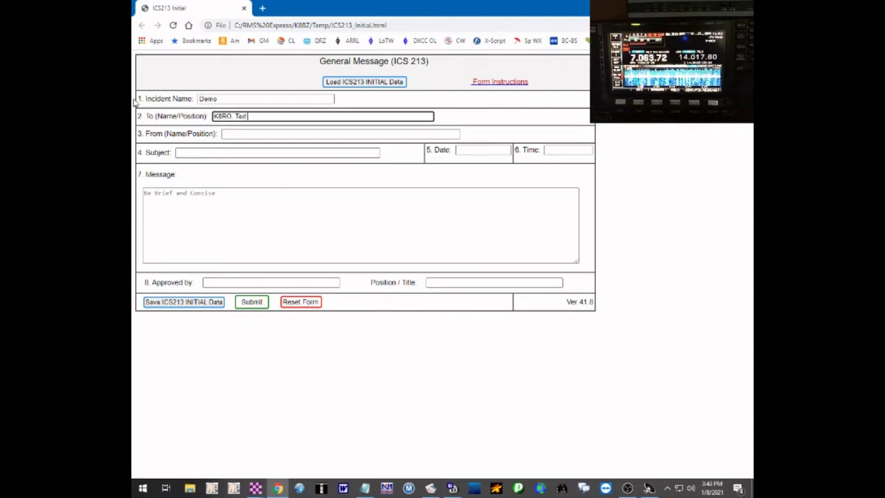
pyautogui.write(' Bak')
pyautogui.press('Tab')
pyautogui.write('K8')
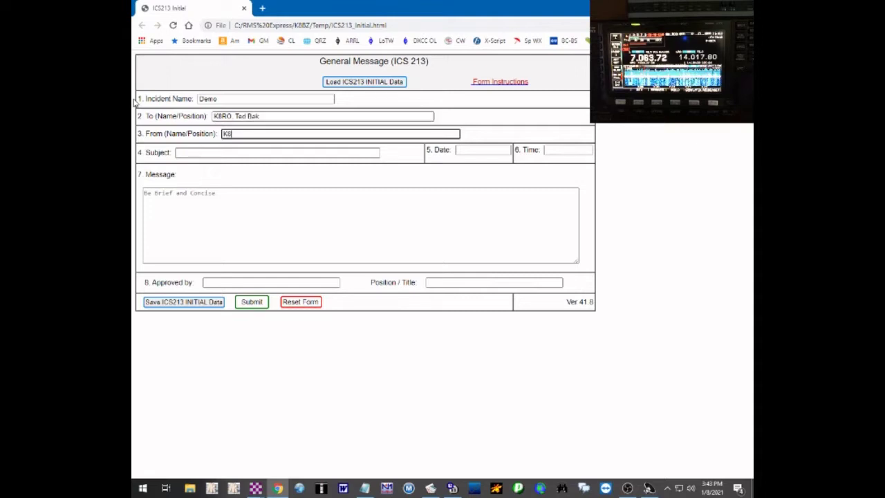
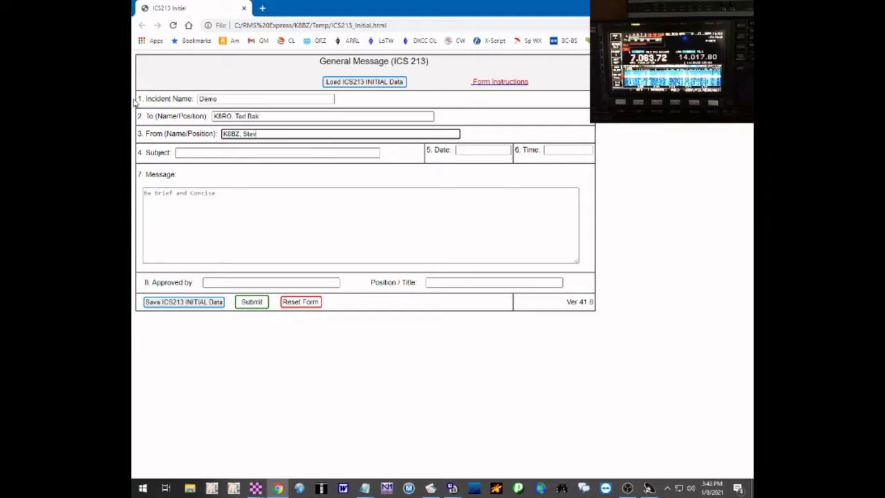
pyautogui.press('Tab')
pyautogui.write('Test')
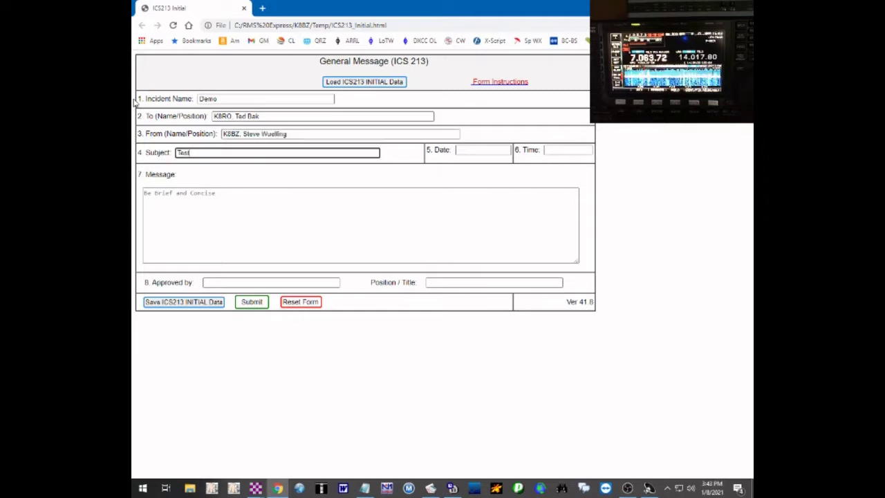
pyautogui.write(' Damo')
pyautogui.press('Tab')
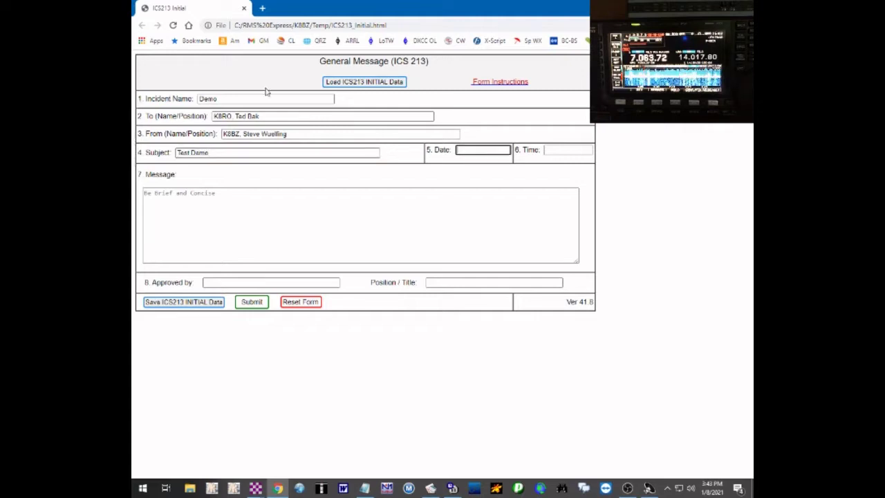
# - Set the form date to 2021-01-08 and the time to 15:43
pyautogui.click(480, 151)
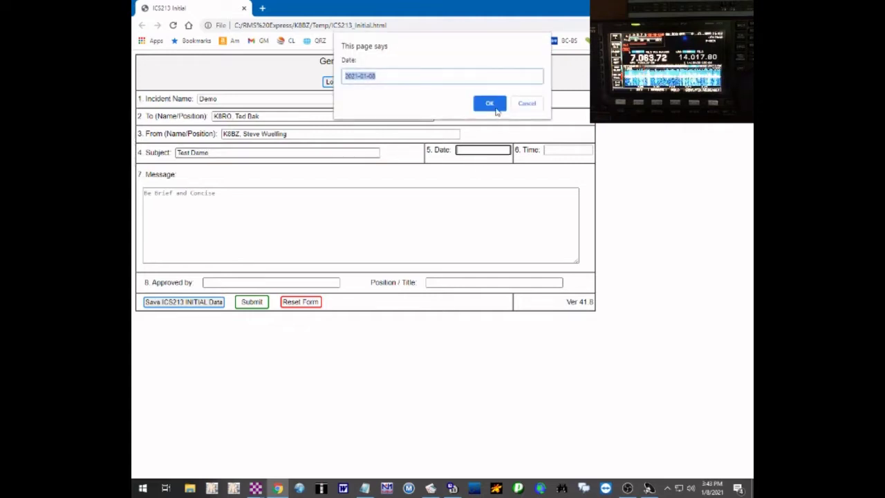
pyautogui.click(495, 105)
pyautogui.click(568, 150)
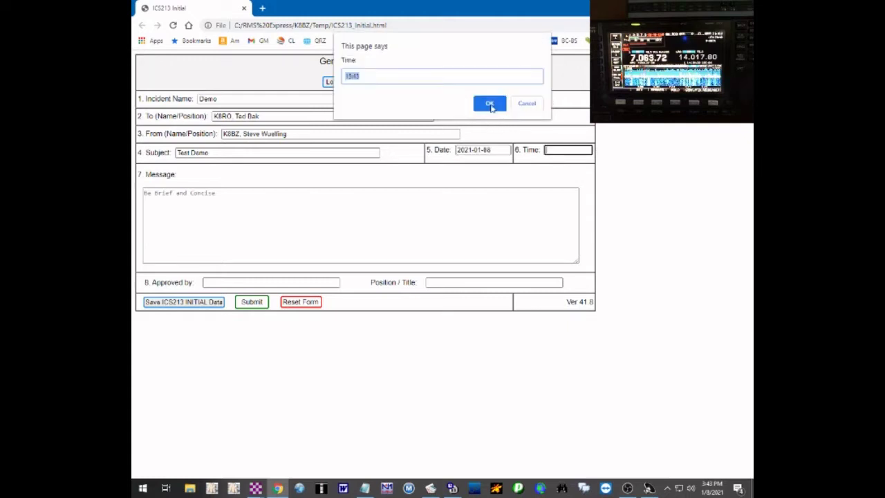
pyautogui.click(490, 104)
# - Enter the message text 'Test Message for Deom' and the approver's name and position/title
pyautogui.click(271, 205)
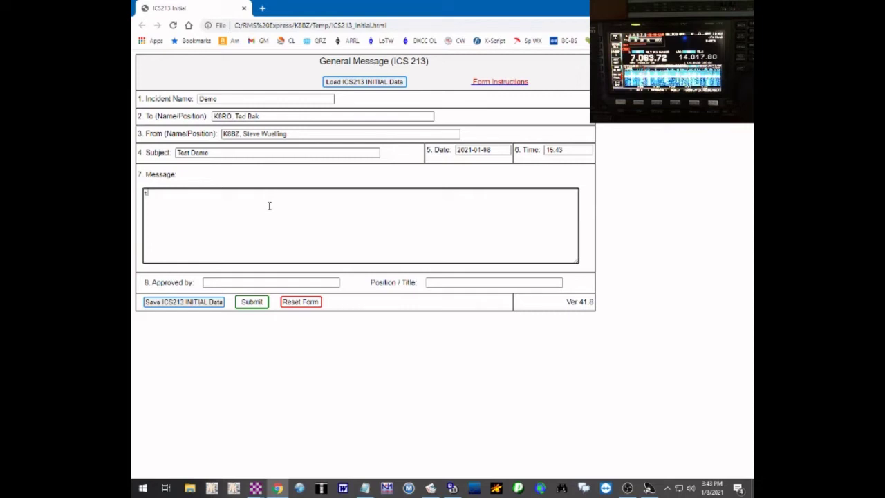
pyautogui.write('Test Messa')
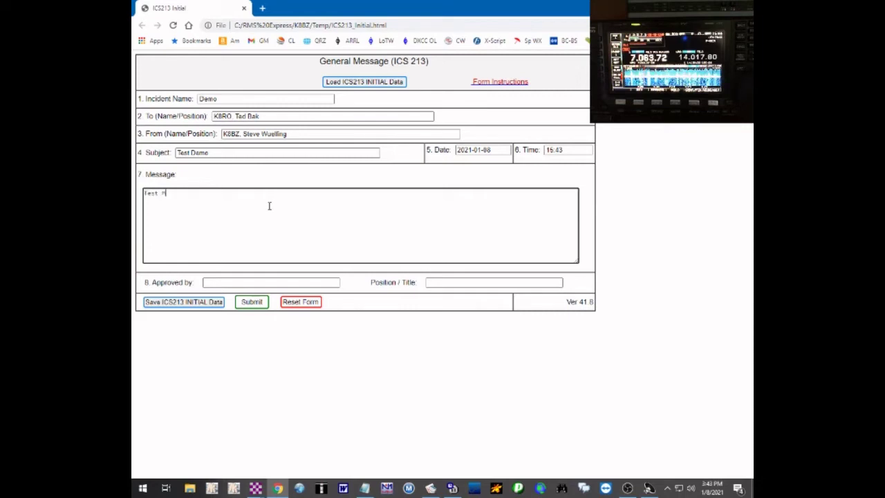
pyautogui.press('BackSpace')
pyautogui.press('BackSpace')
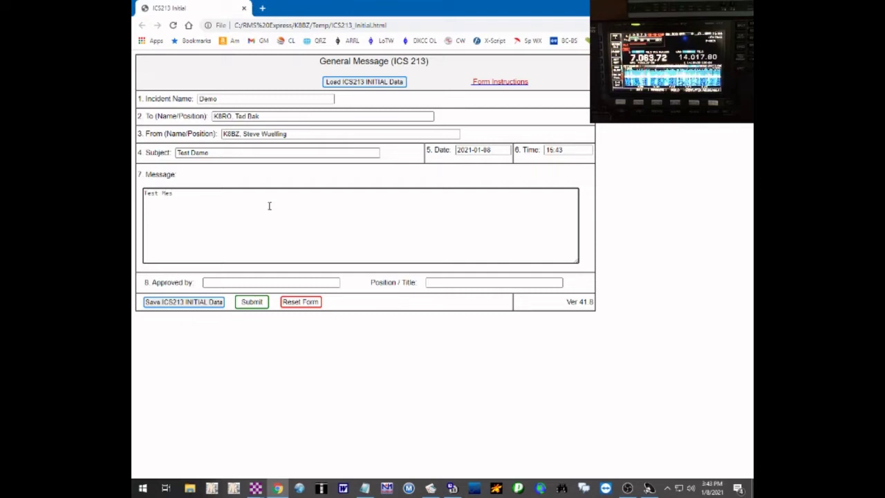
pyautogui.write('sage for ')
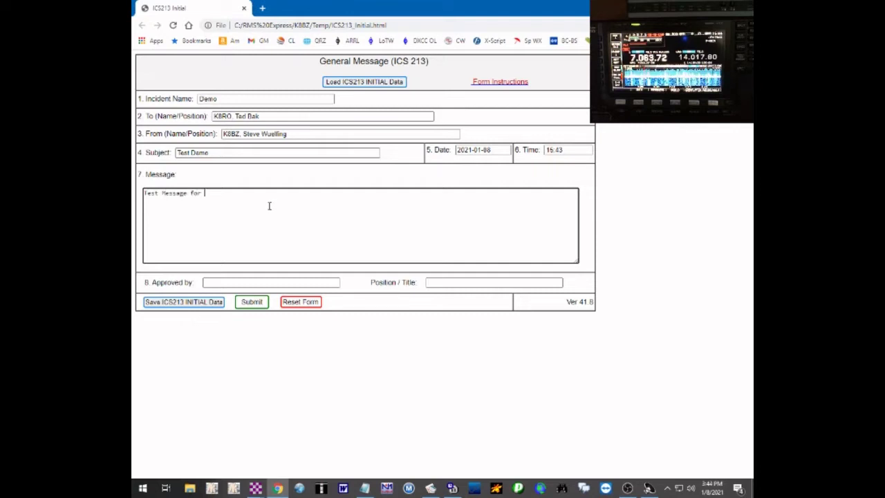
pyautogui.write('Oeon')
pyautogui.press('Tab')
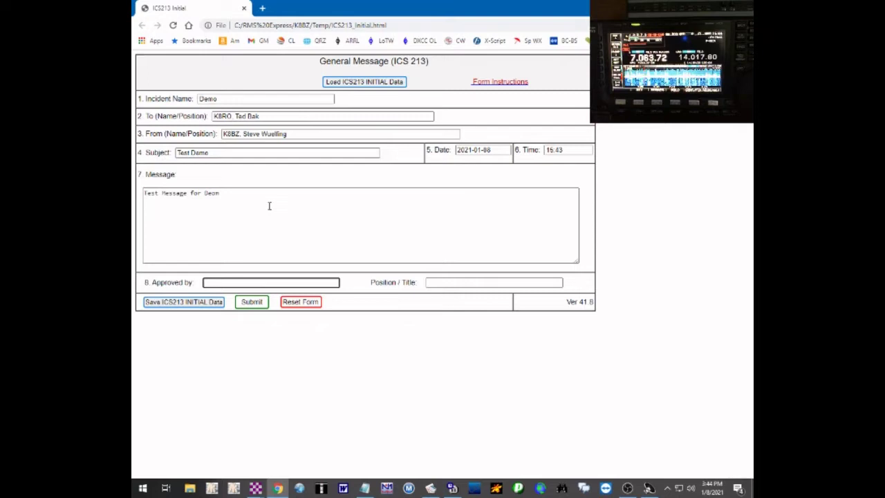
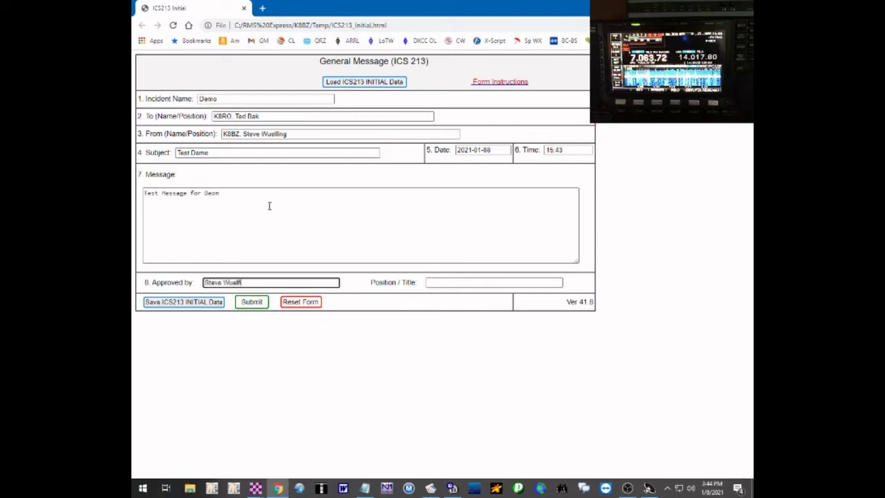
pyautogui.press('Tab')
pyautogui.write('K8BZ')
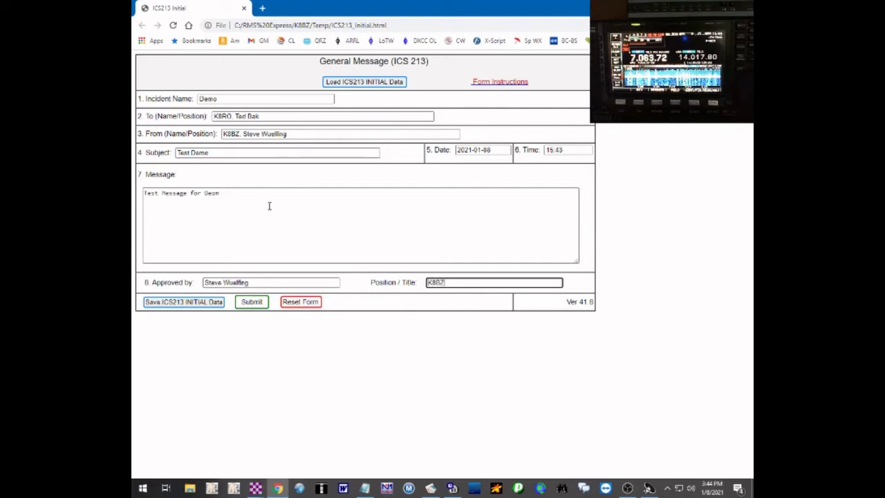
pyautogui.write(' AEC')
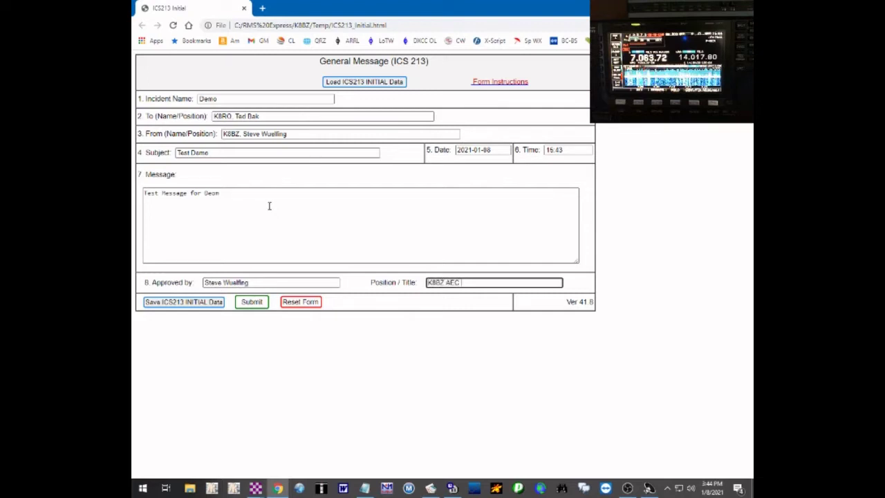
pyautogui.write(' Gladwin Co')
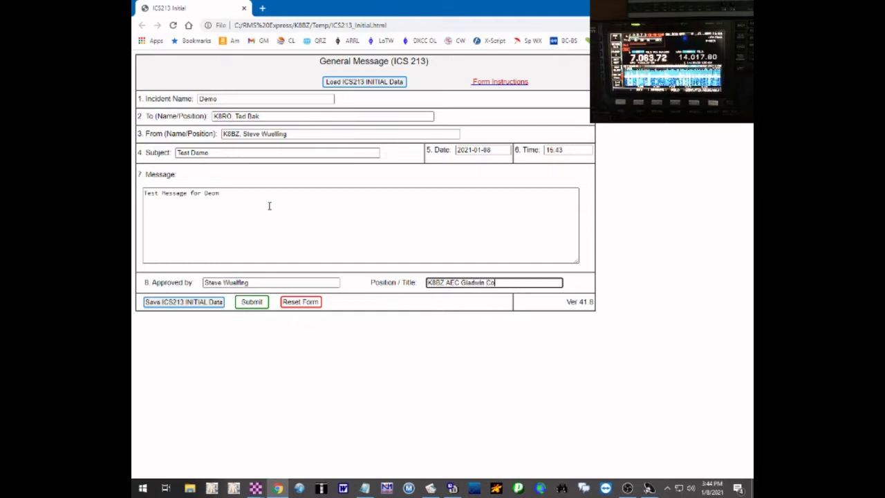
# - Submit the ICS-213 form, confirm the prompt, and close Chrome to return to the message
pyautogui.click(252, 305)
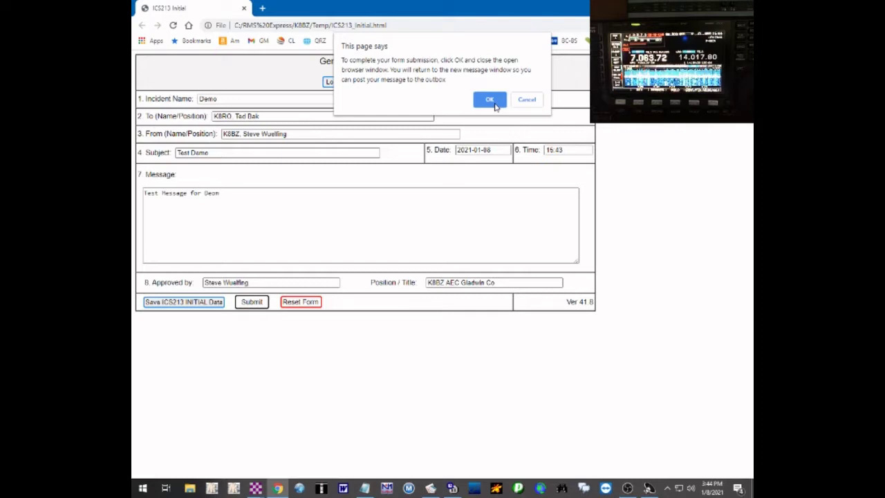
pyautogui.click(489, 101)
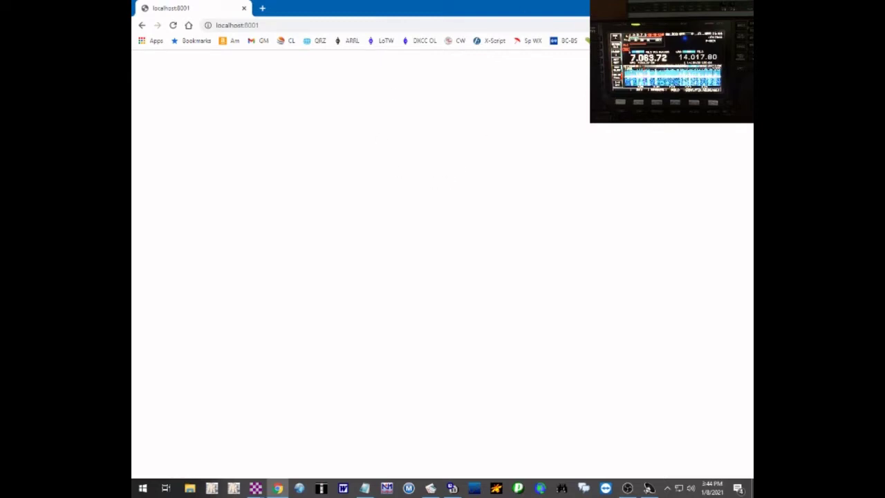
pyautogui.click(742, 7)
pyautogui.moveTo(541, 149); pyautogui.dragTo(509, 105)
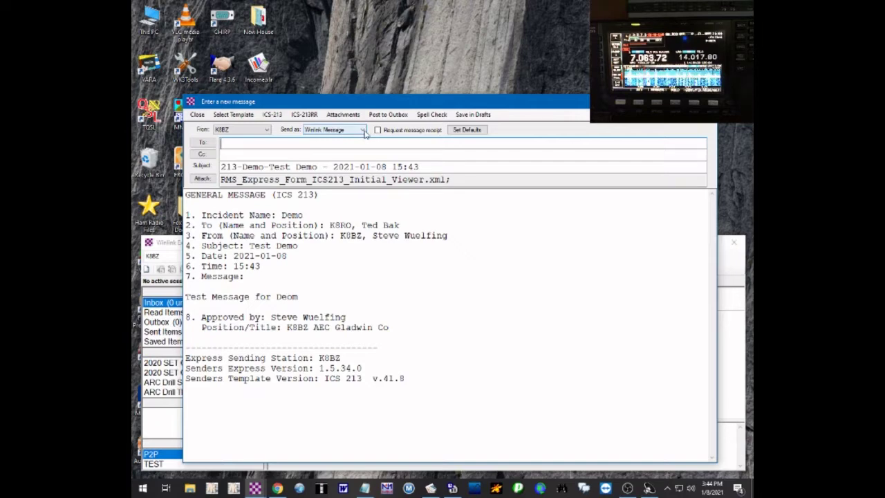
# - Set the message's Send as type to Peer-to-Peer Message
pyautogui.click(363, 130)
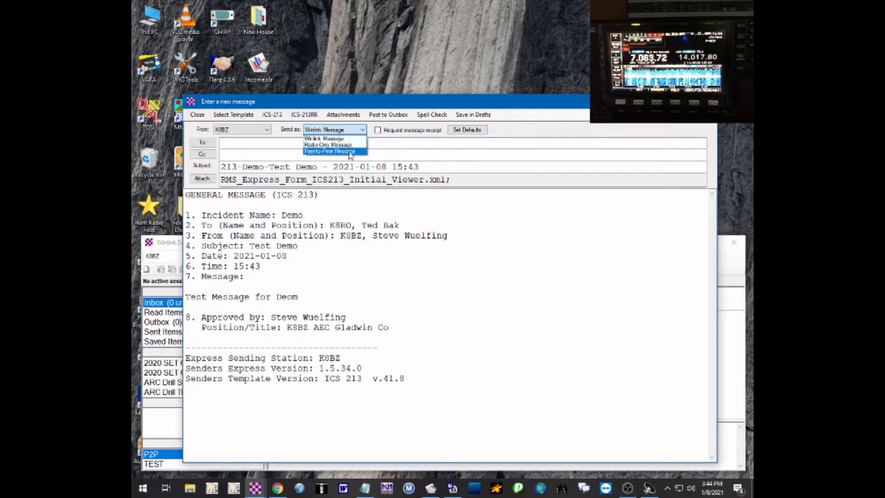
pyautogui.click(350, 151)
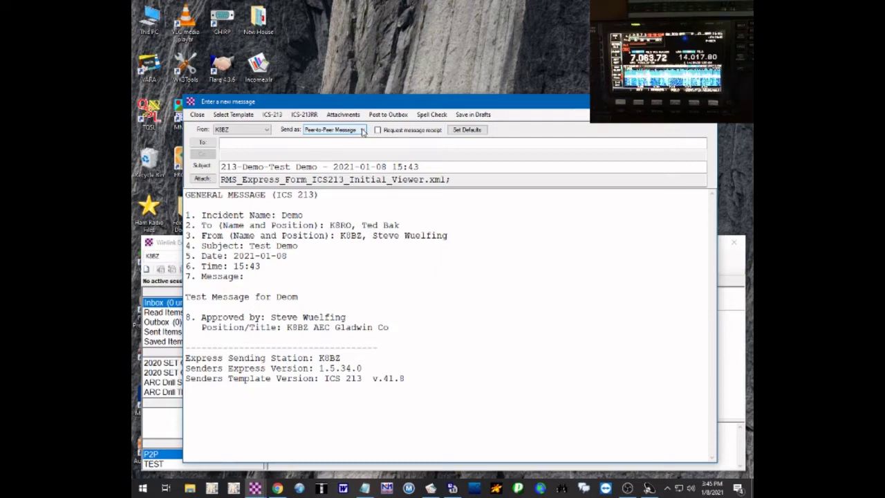
pyautogui.click(362, 131)
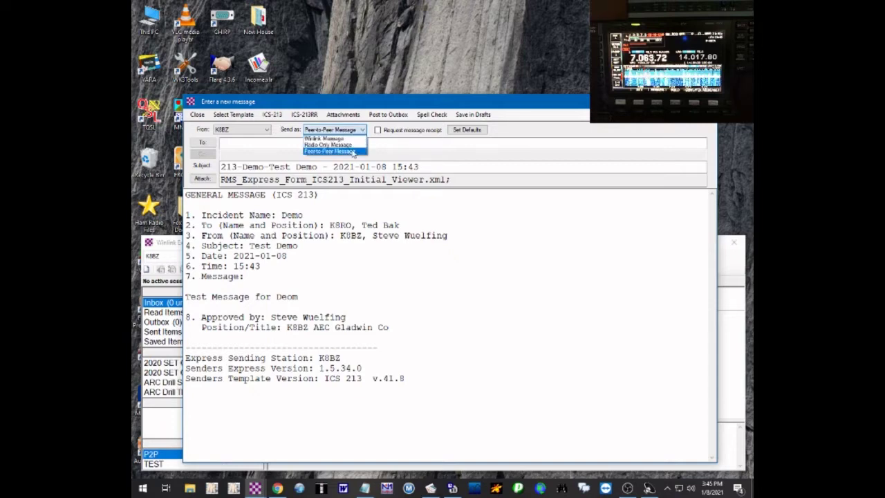
pyautogui.click(353, 152)
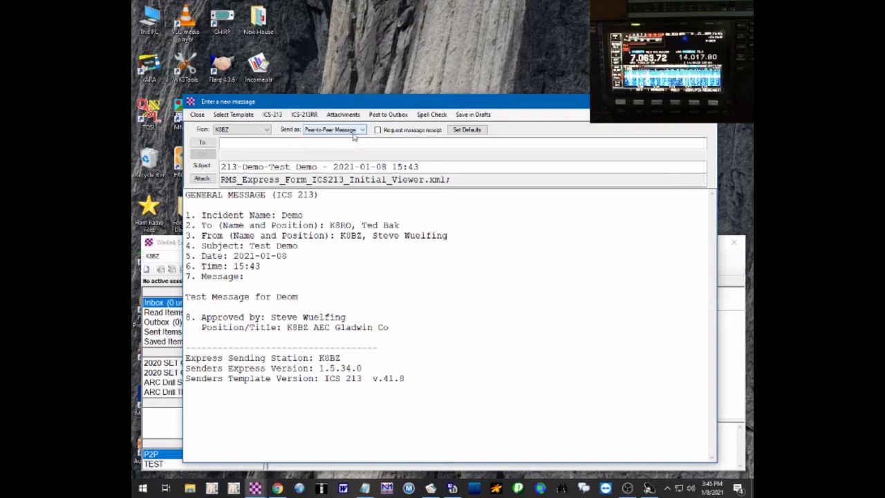
# - Address the message to the recipient station's callsign and post it to the Outbox
pyautogui.click(249, 141)
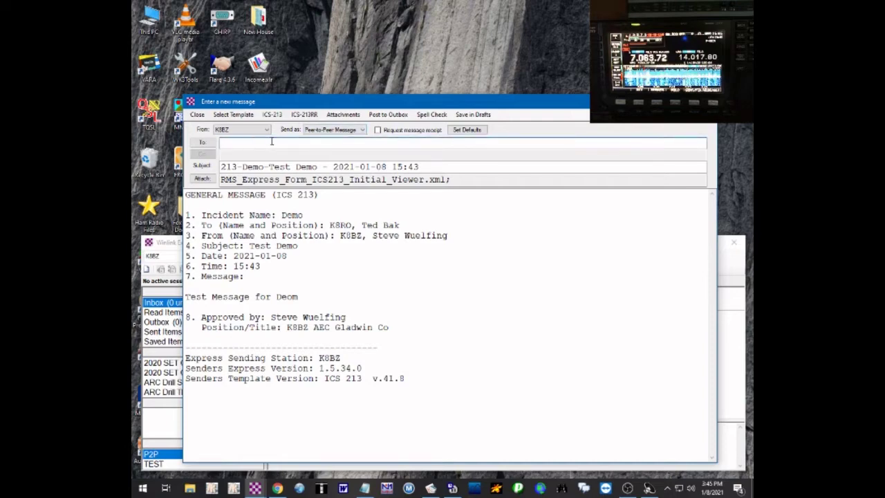
pyautogui.write('k8bz')
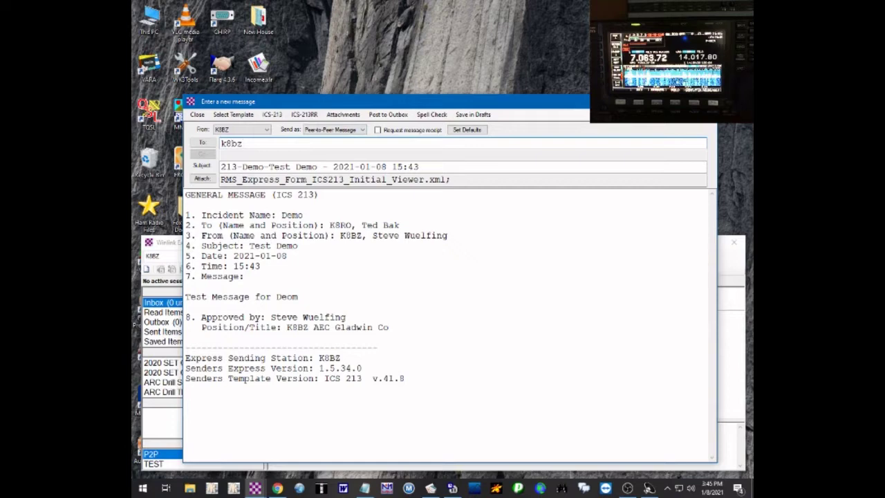
pyautogui.press('BackSpace')
pyautogui.press('BackSpace')
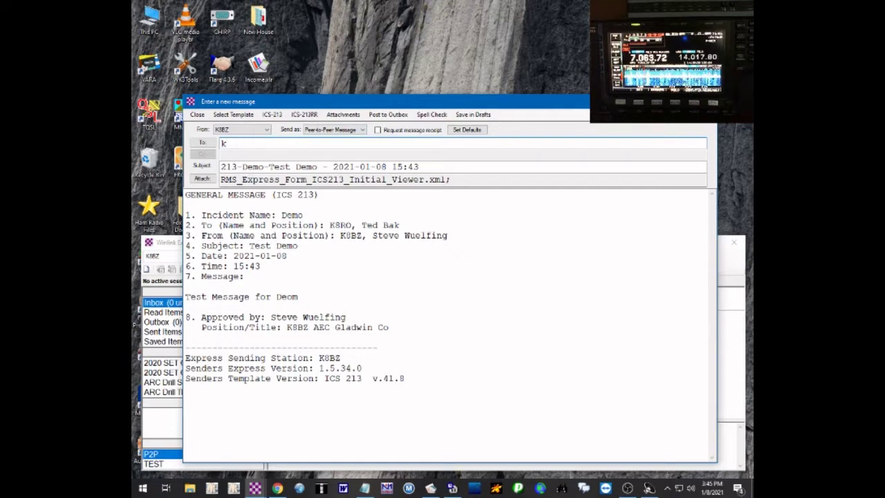
pyautogui.write('8ro')
pyautogui.press('Tab')
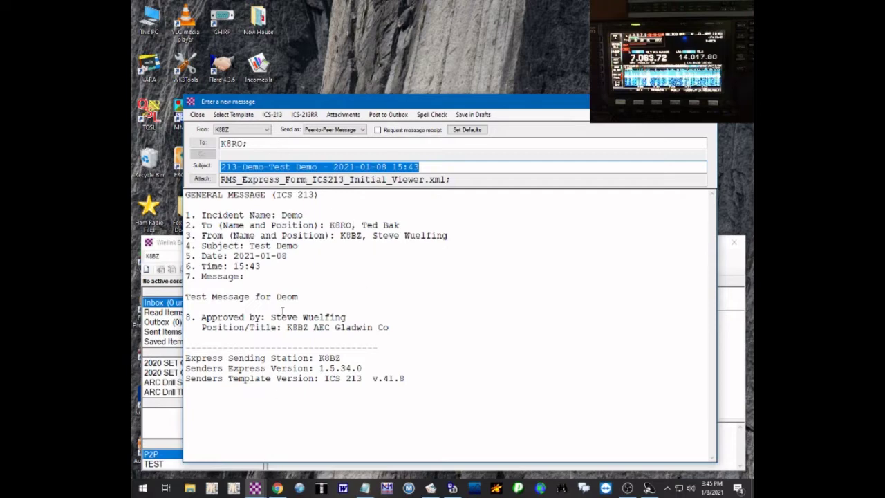
pyautogui.click(395, 116)
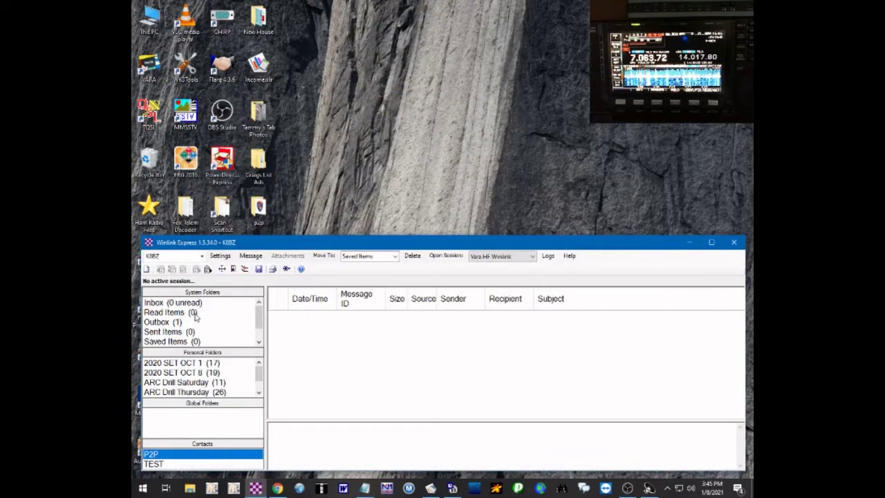
# - Reopen the queued ICS 213 message from the Outbox, re-post it, and view its form
pyautogui.click(157, 323)
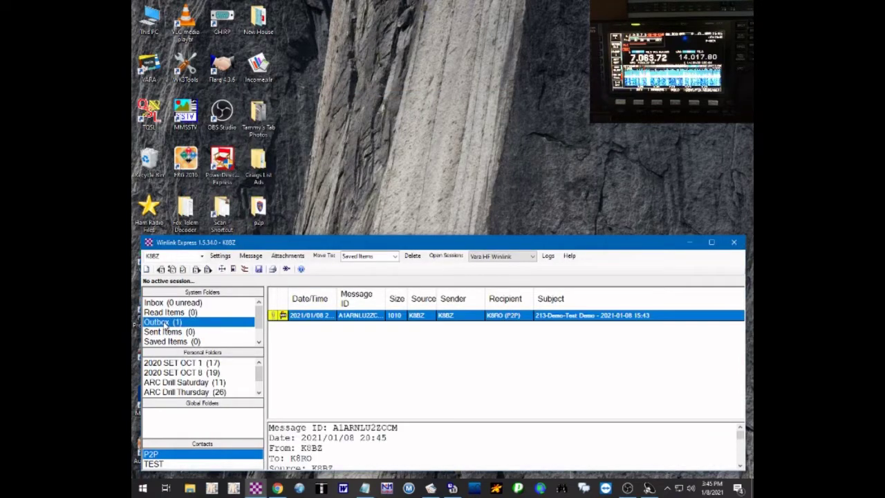
pyautogui.doubleClick(379, 317)
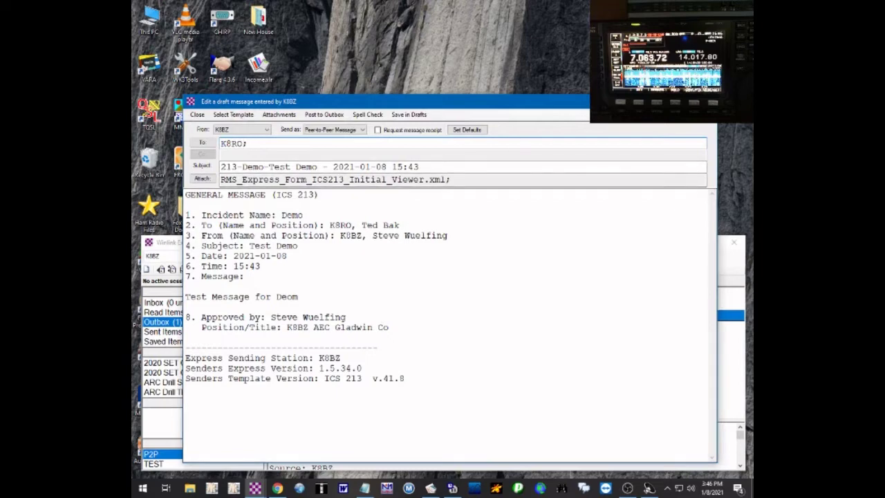
pyautogui.click(323, 115)
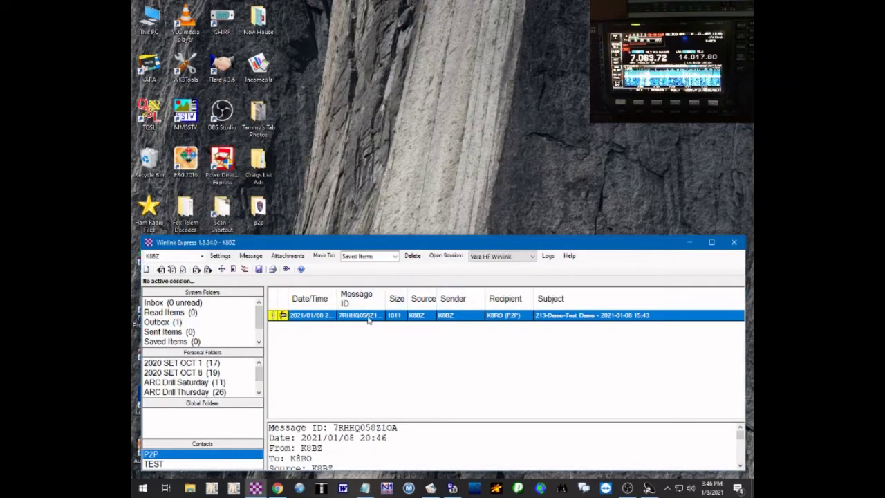
pyautogui.doubleClick(274, 317)
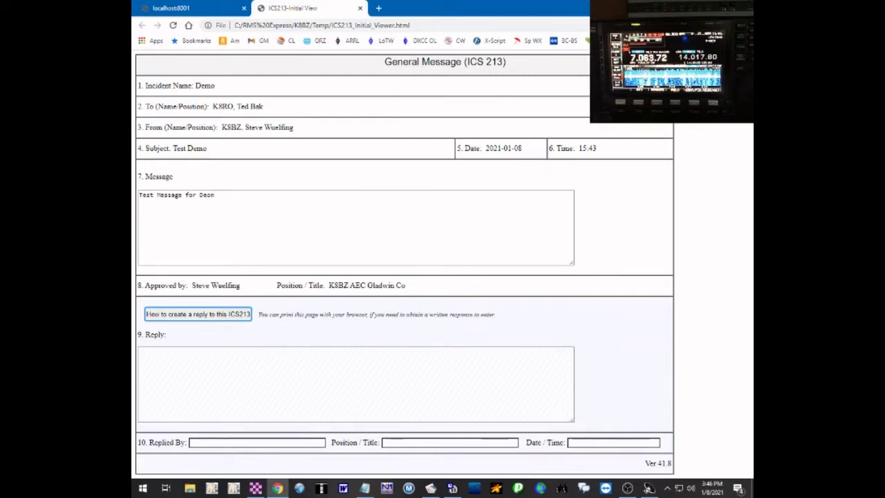
pyautogui.hotkey('alt', 'Tab')
pyautogui.click(742, 7)
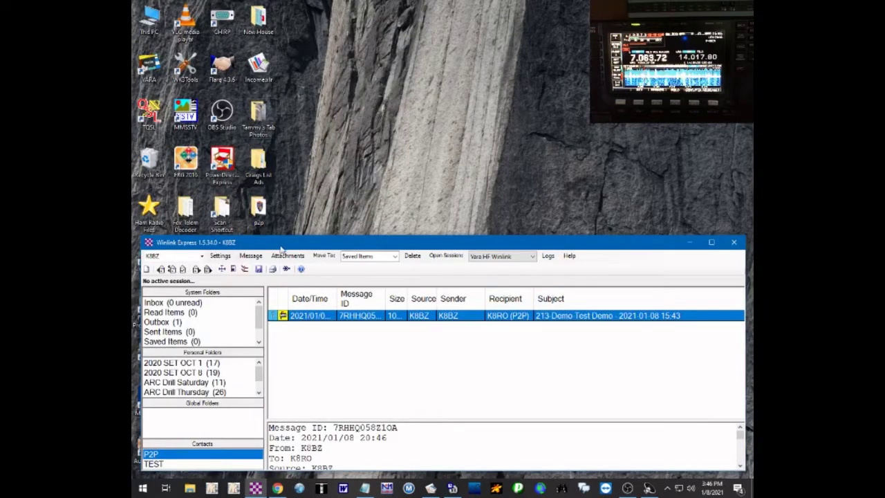
# - Start a new message to the recipient station, subject 'Image file attachment', body 'Test image file is attached'
pyautogui.click(252, 256)
pyautogui.click(252, 256)
pyautogui.click(252, 256)
pyautogui.click(272, 267)
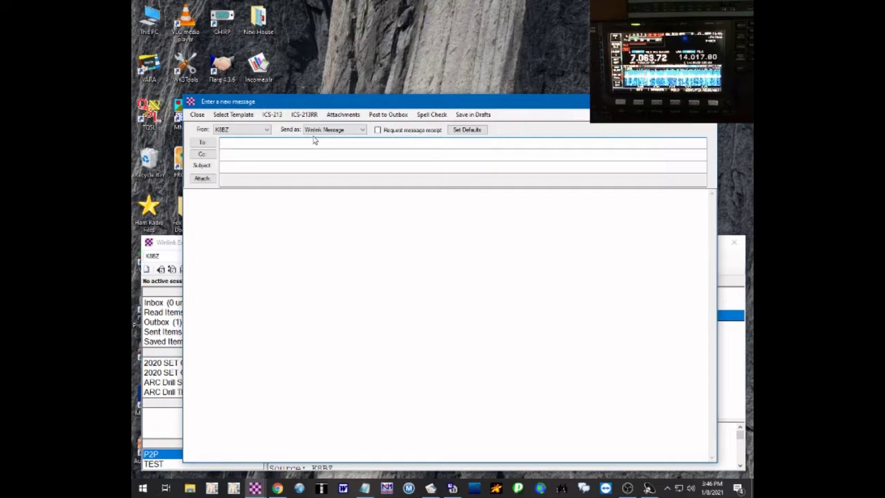
pyautogui.write('k8ro')
pyautogui.press('Tab')
pyautogui.press('Tab')
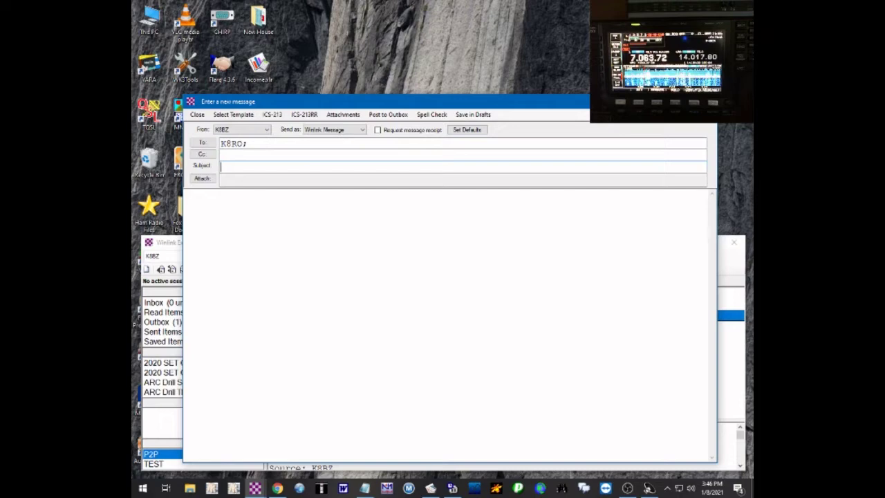
pyautogui.write('tes')
pyautogui.press('BackSpace')
pyautogui.press('BackSpace')
pyautogui.write('Imag')
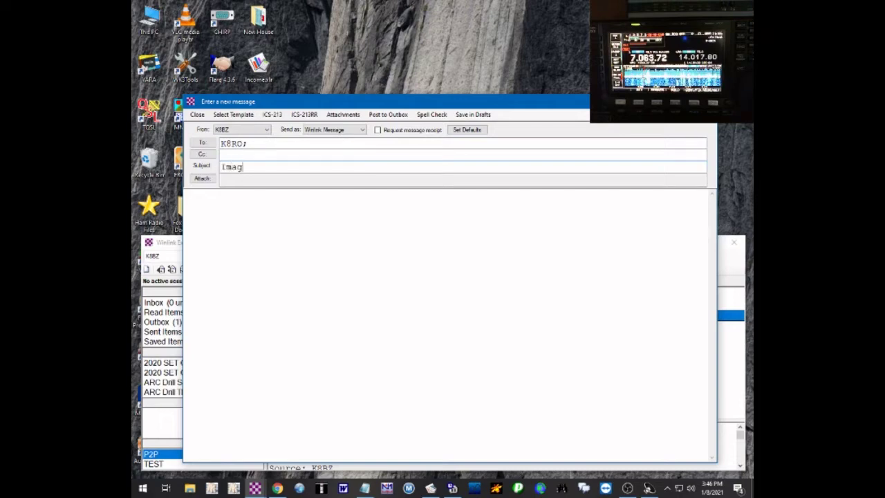
pyautogui.write('e file atta')
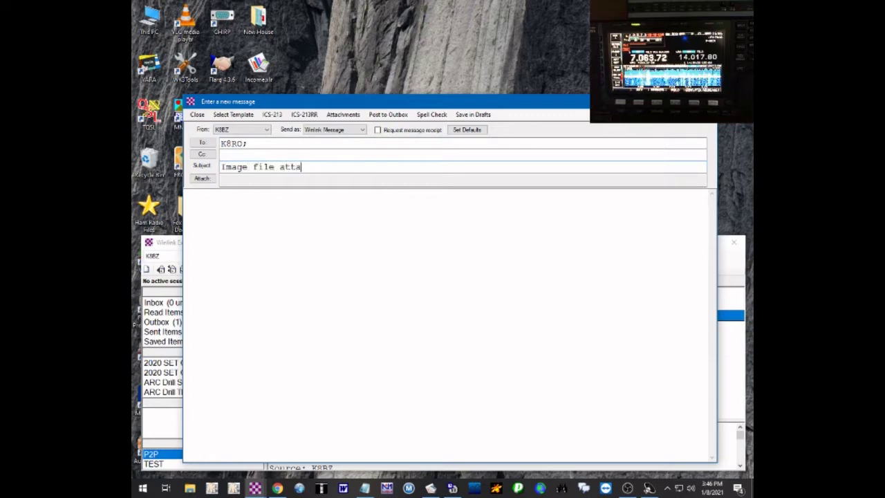
pyautogui.write('chment')
pyautogui.click(186, 194)
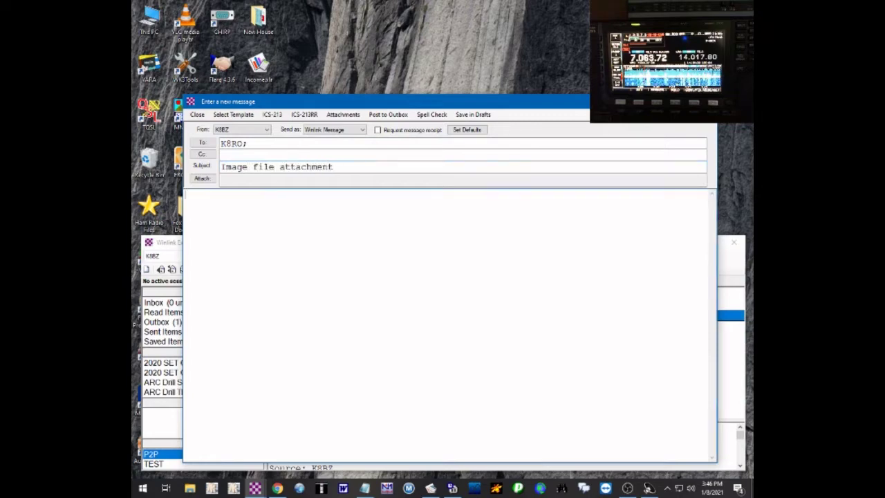
pyautogui.write('Test image file ')
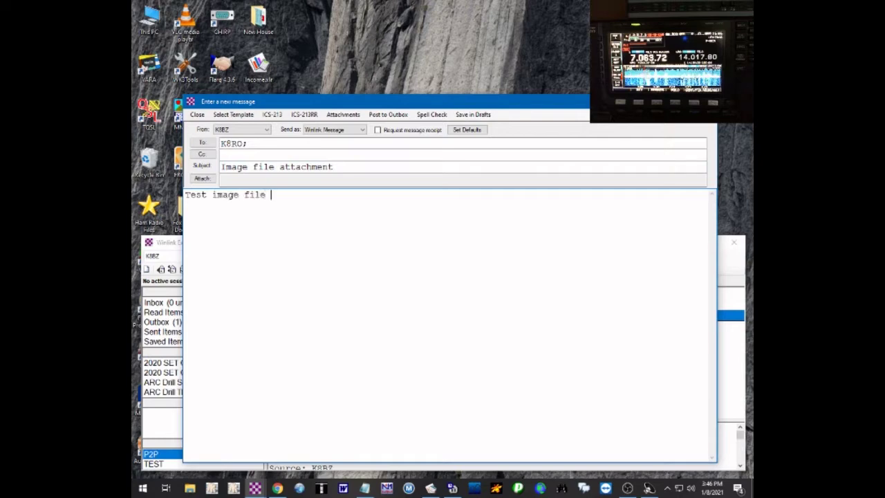
pyautogui.write('is attached')
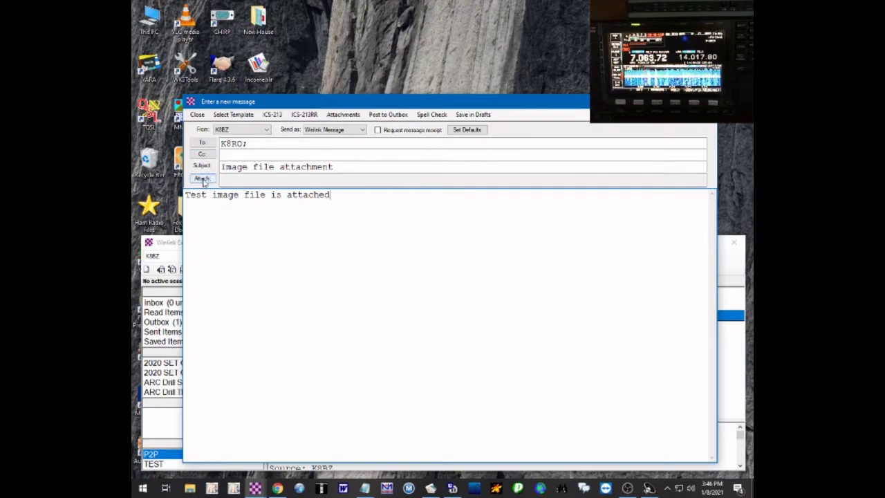
# - Pick VARA Speed.jpg from the Desktop in the attachment file picker
pyautogui.click(203, 179)
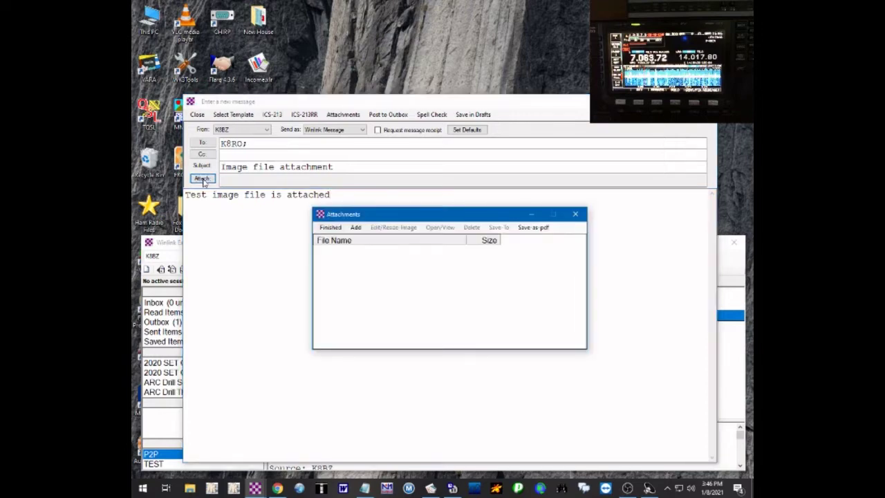
pyautogui.click(358, 228)
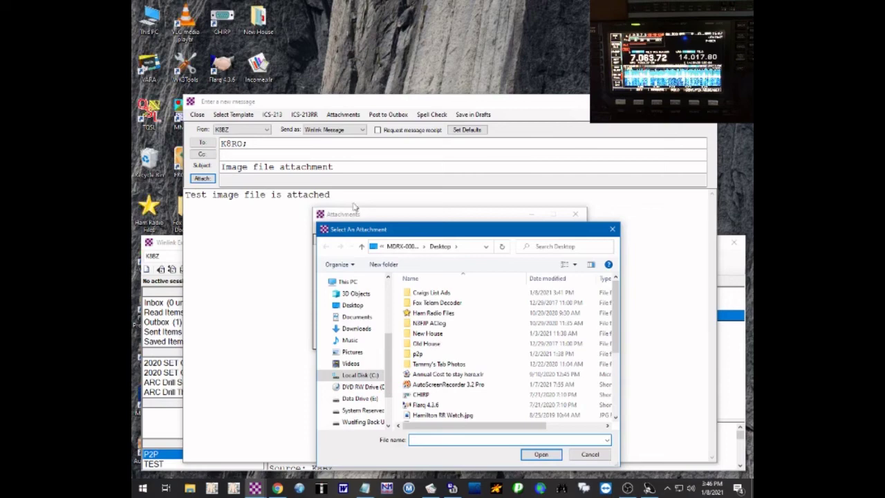
pyautogui.click(354, 307)
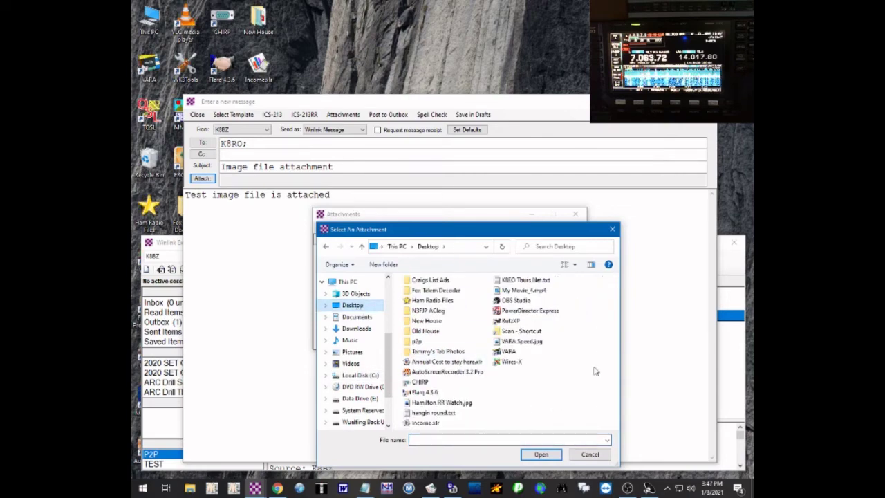
pyautogui.click(518, 343)
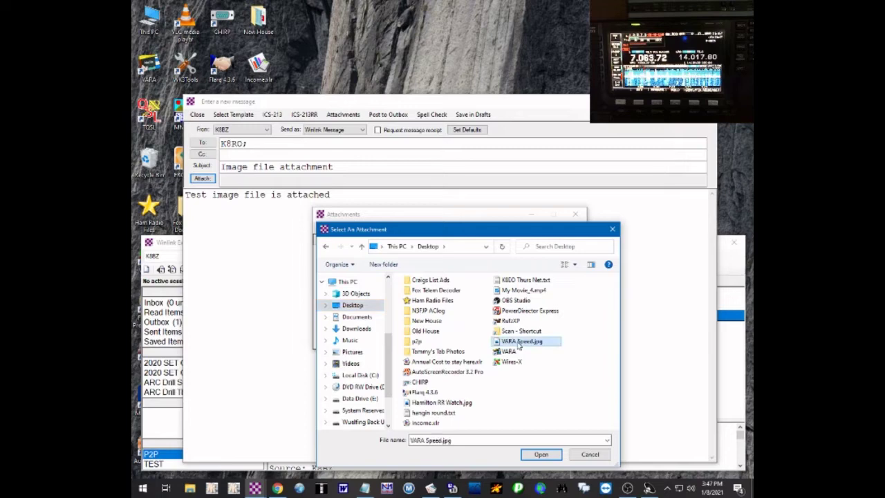
# - Preview VARA Speed.jpg in an image viewer, then close the viewer
pyautogui.rightClick(518, 344)
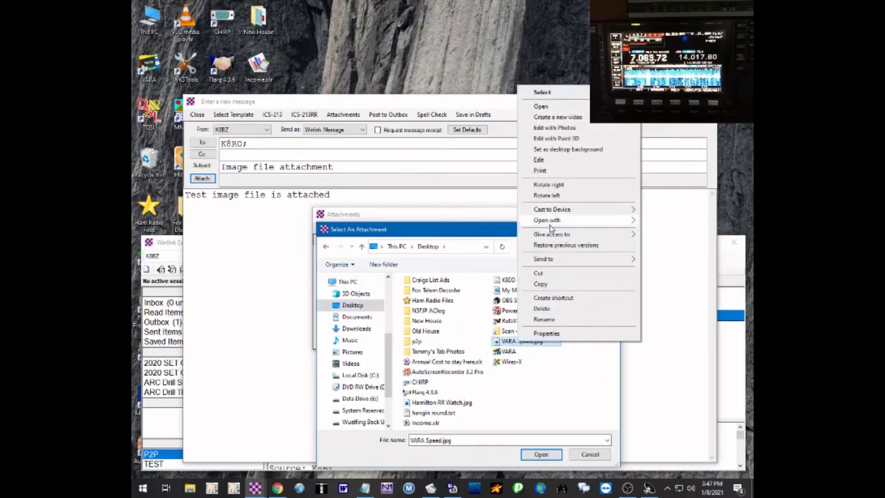
pyautogui.moveTo(551, 222)
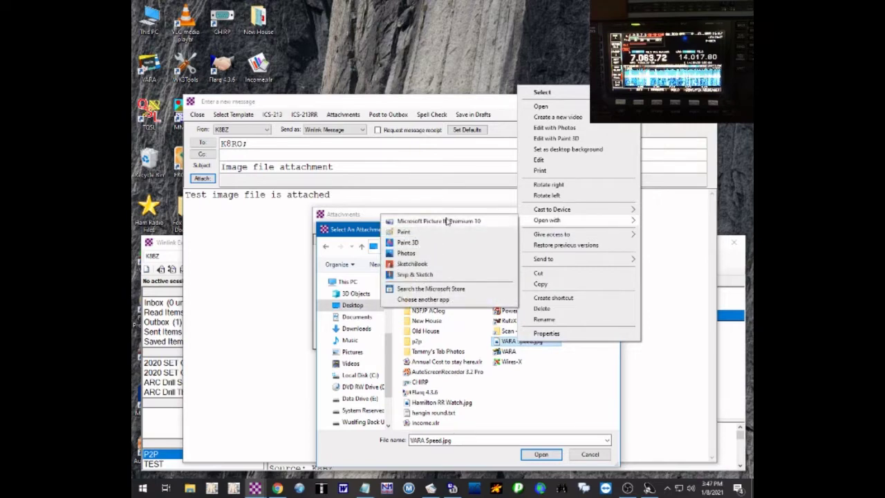
pyautogui.click(430, 221)
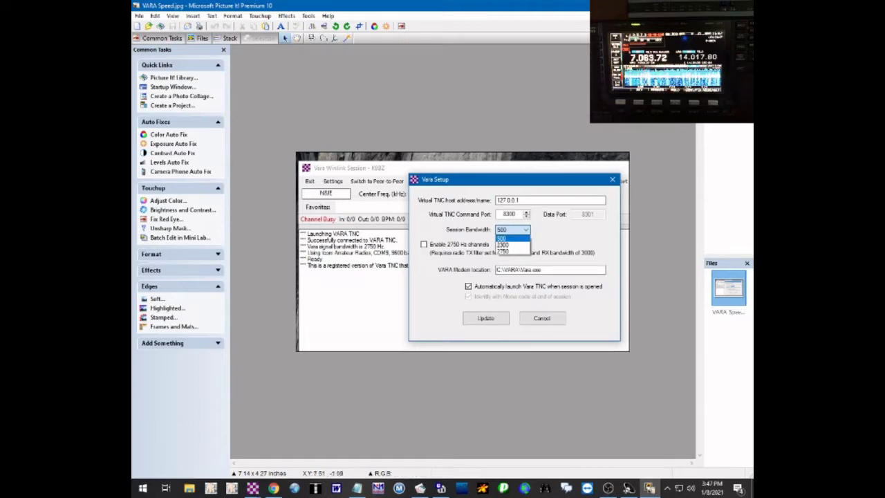
pyautogui.hotkey('alt', 'F4')
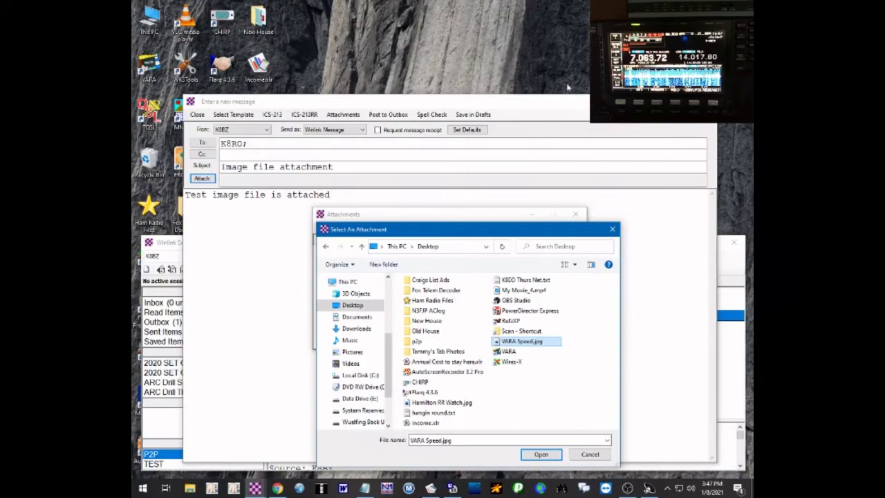
# - Check VARA Speed.jpg's file properties, then add it to the message's attachments
pyautogui.rightClick(521, 341)
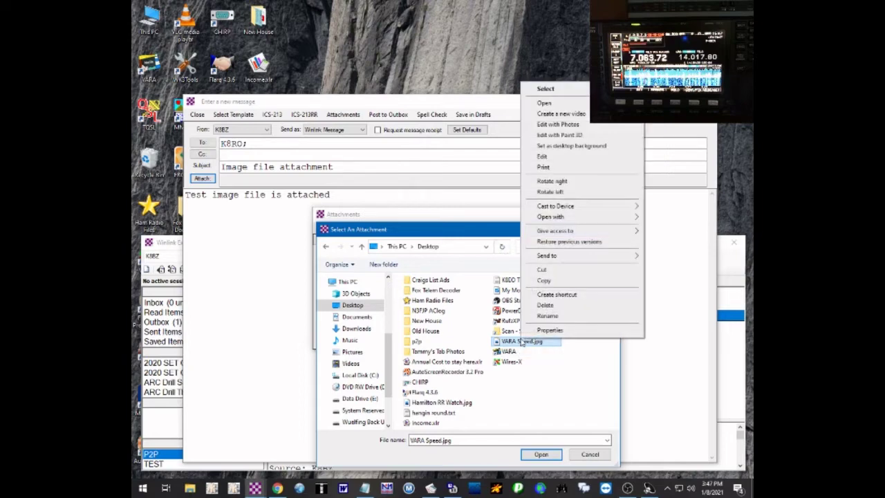
pyautogui.click(549, 330)
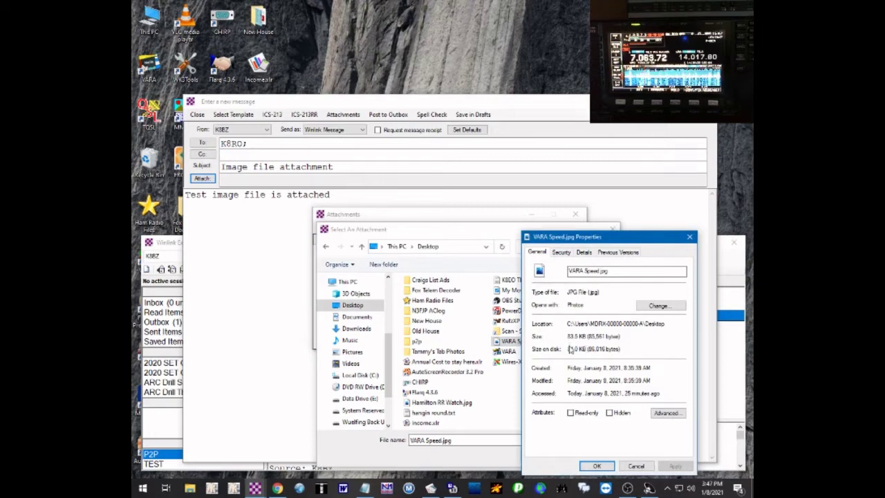
pyautogui.moveTo(629, 350); pyautogui.dragTo(523, 355)
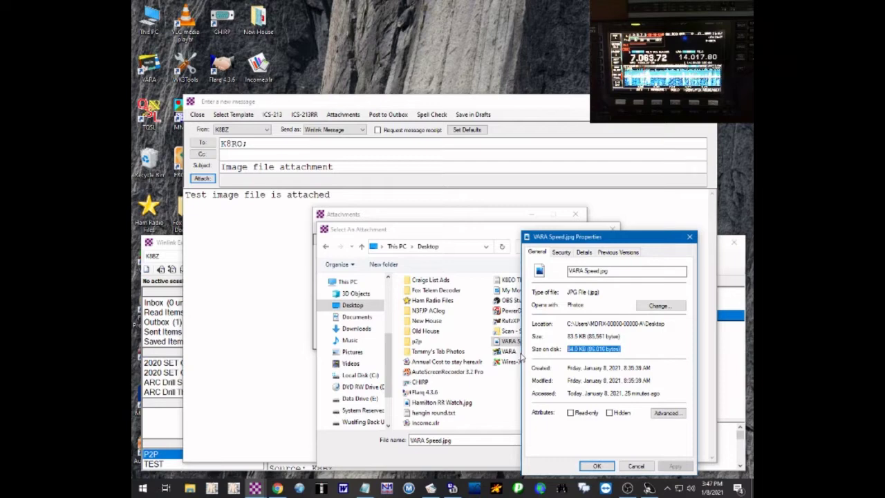
pyautogui.click(571, 342)
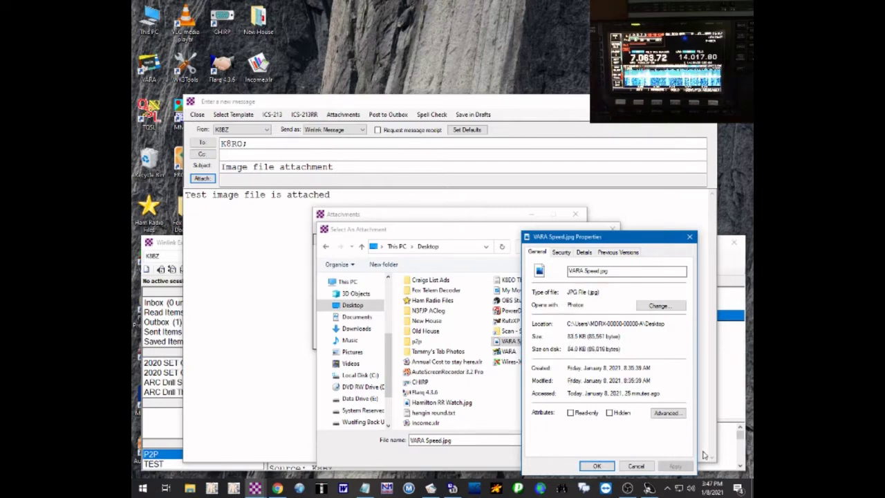
pyautogui.click(638, 467)
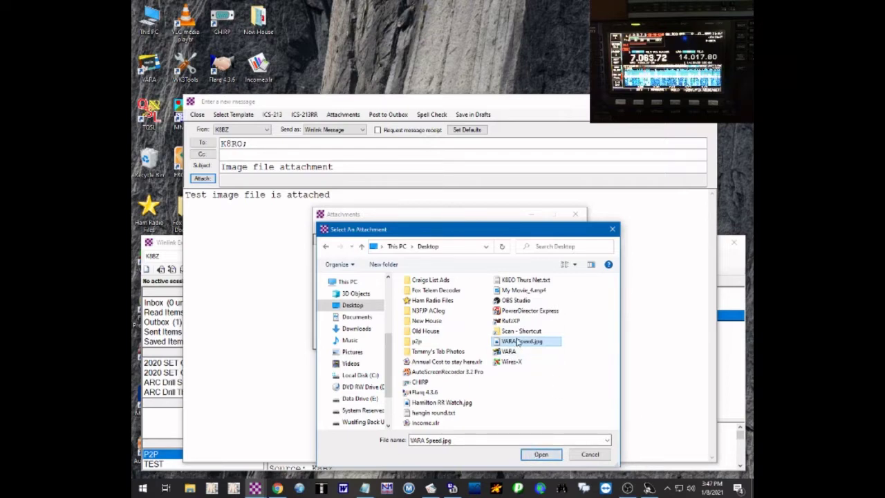
pyautogui.doubleClick(512, 344)
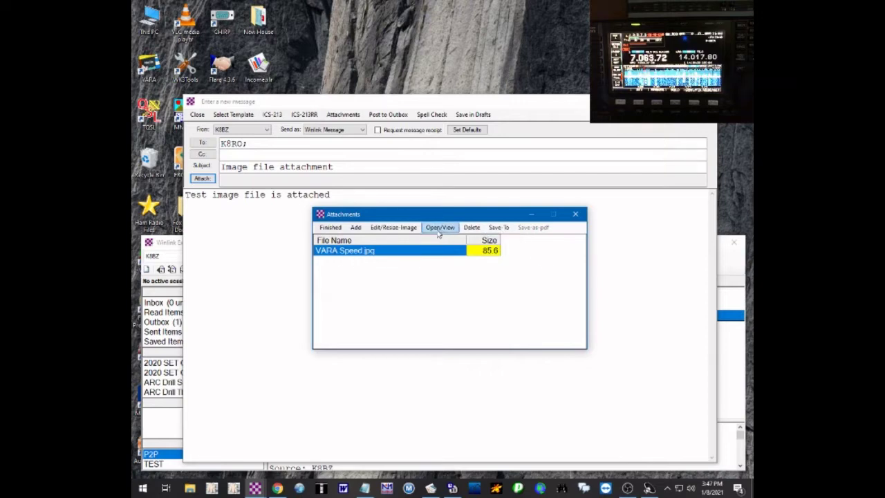
# - Finish attaching, set Peer-to-Peer delivery, and post the image message to the Outbox
pyautogui.click(330, 228)
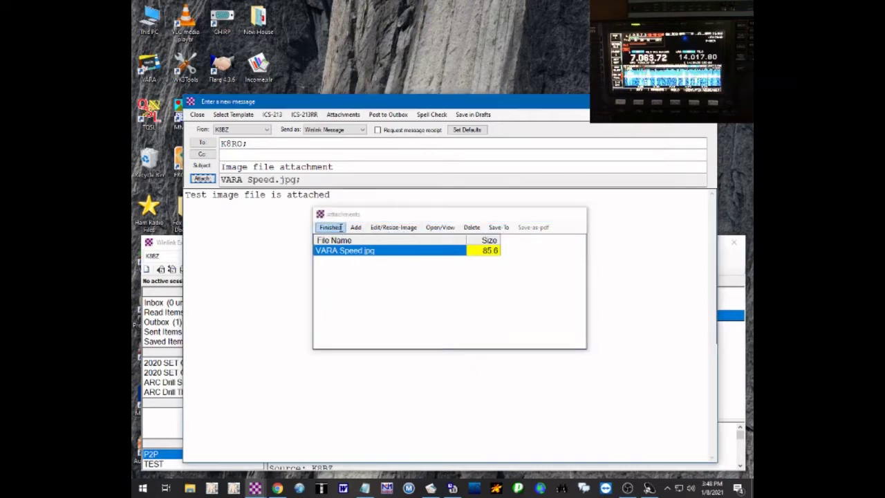
pyautogui.click(207, 180)
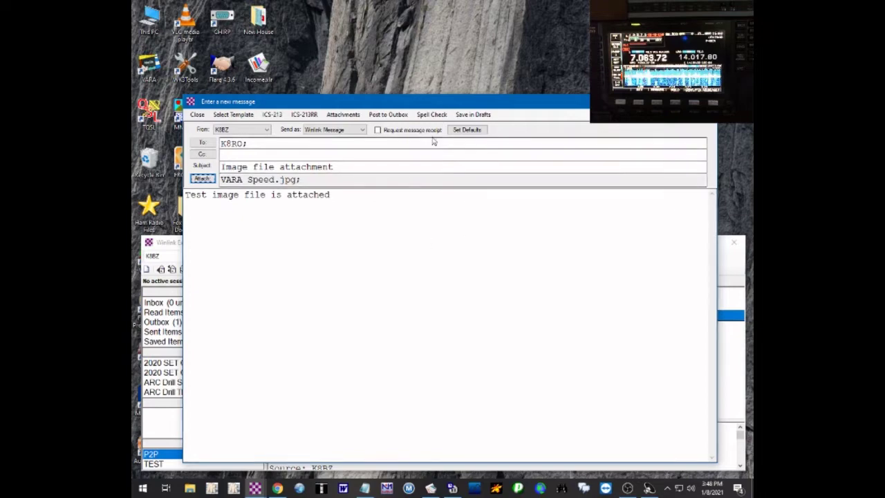
pyautogui.click(364, 130)
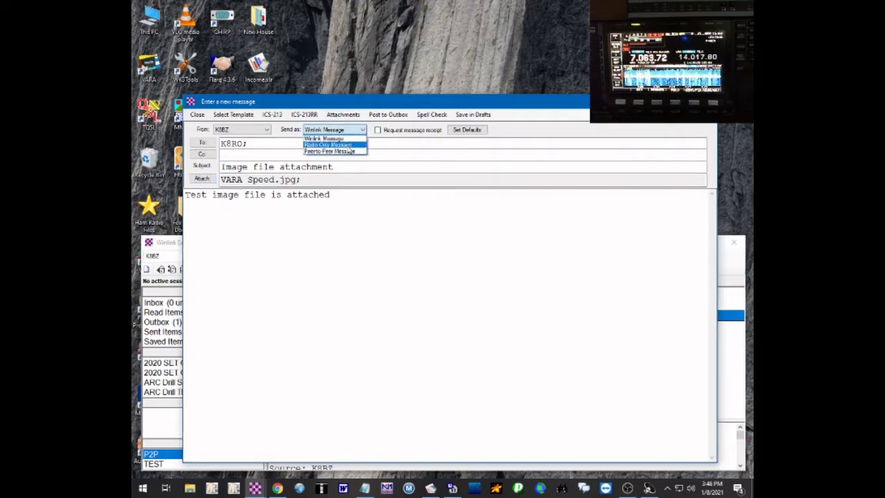
pyautogui.click(352, 152)
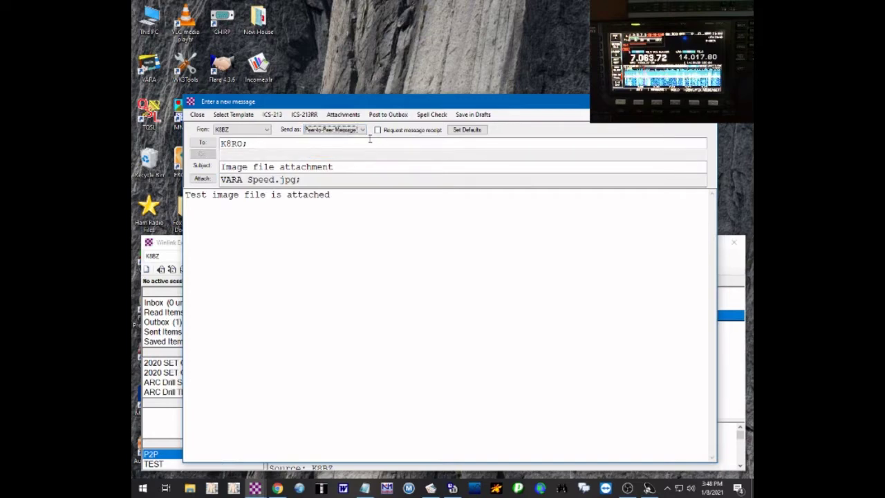
pyautogui.click(393, 114)
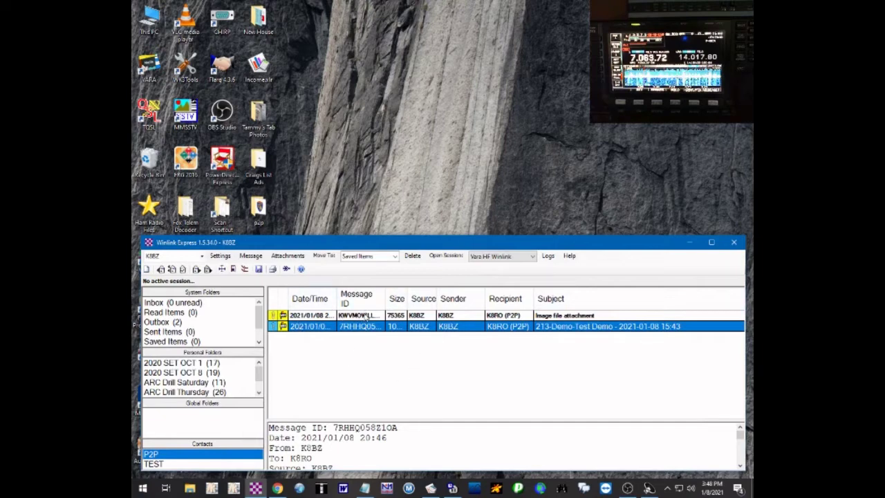
# - Preview the Outbox messages and reopen the ICS 213 message for editing
pyautogui.click(362, 316)
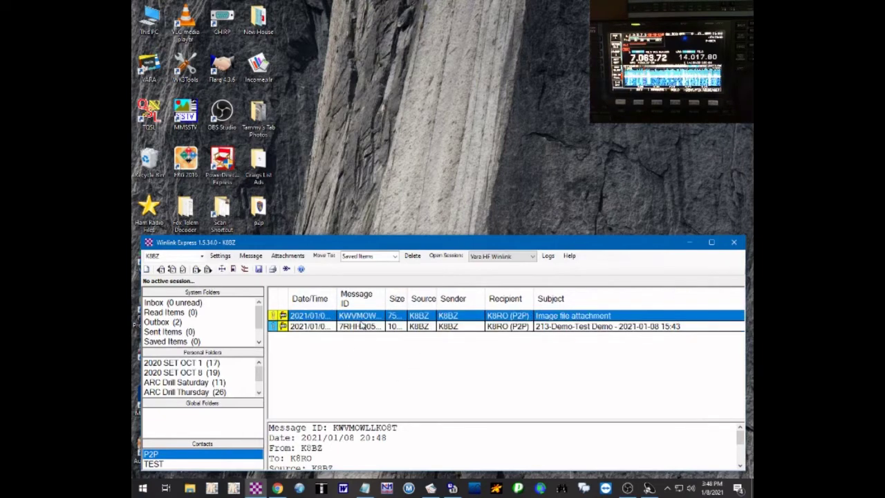
pyautogui.click(363, 327)
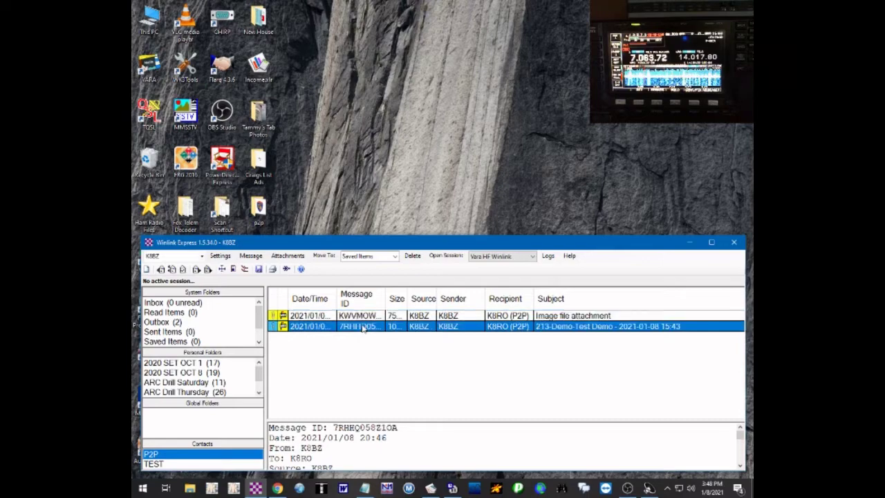
pyautogui.doubleClick(363, 327)
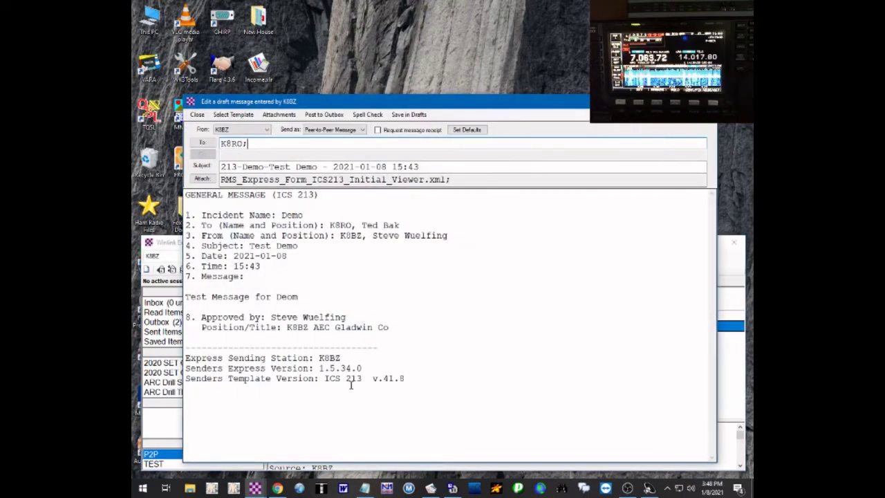
# - Repost the ICS-213 message to the Outbox and preview the image attachment message
pyautogui.click(324, 115)
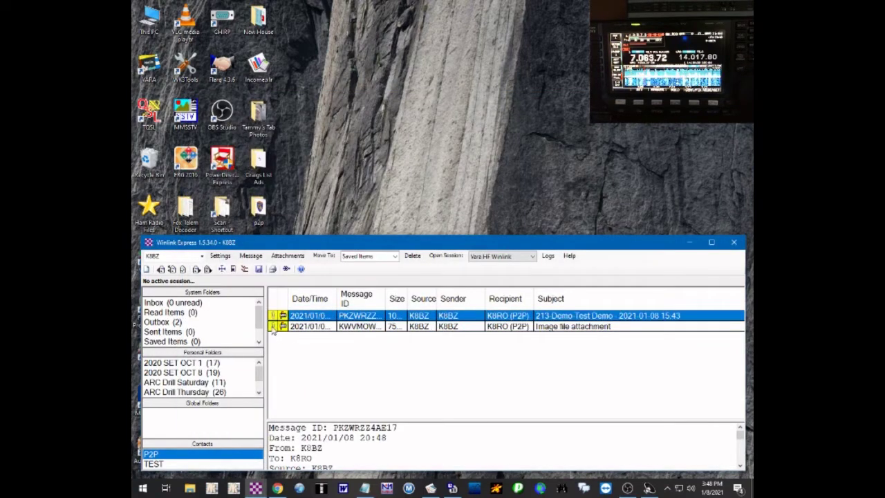
pyautogui.click(273, 328)
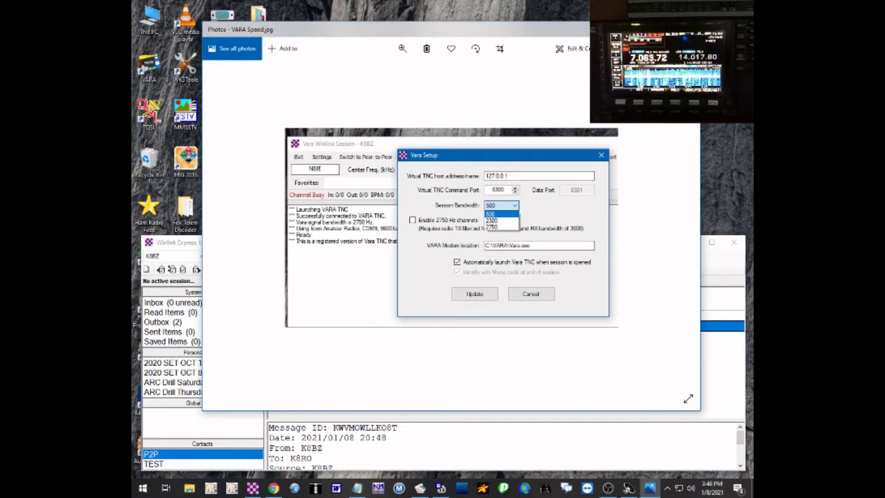
pyautogui.hotkey('alt', 'F4')
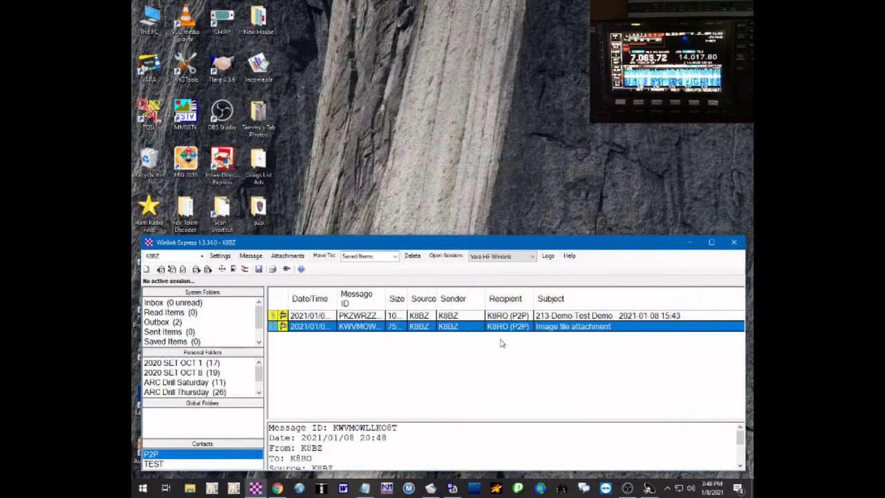
# - Reopen the ICS-213 and image-attachment messages and repost each to the Outbox
pyautogui.click(501, 316)
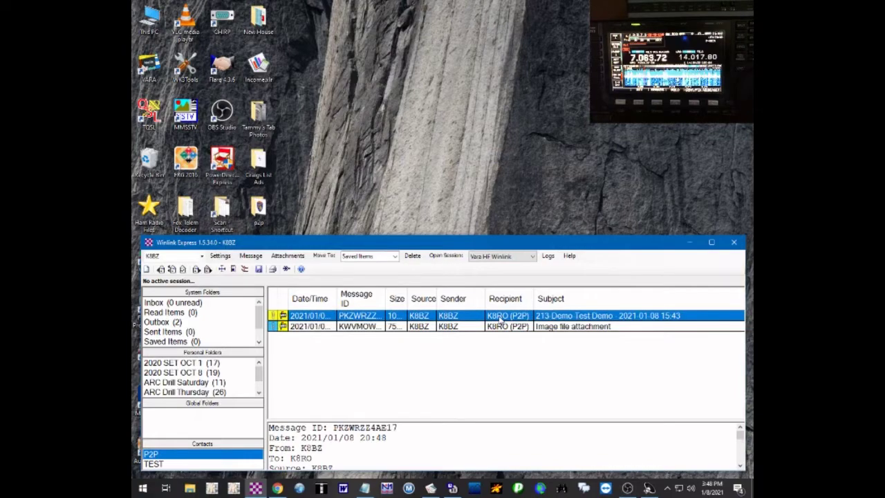
pyautogui.doubleClick(501, 316)
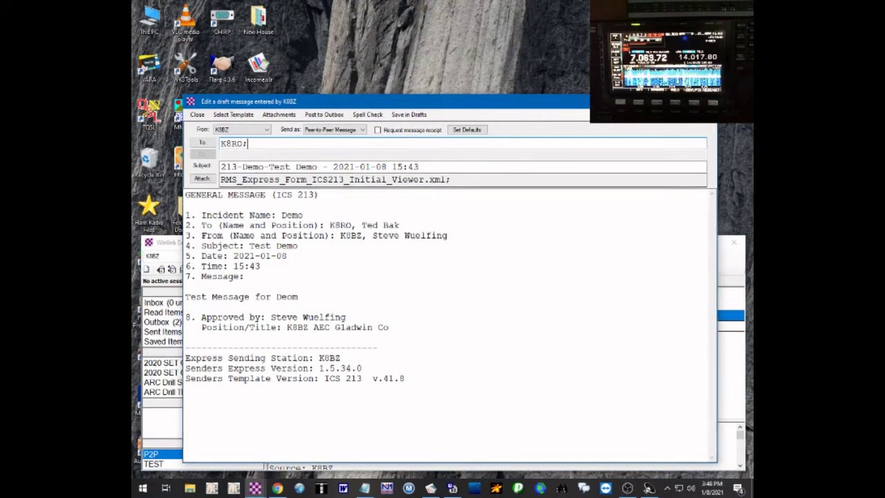
pyautogui.click(705, 101)
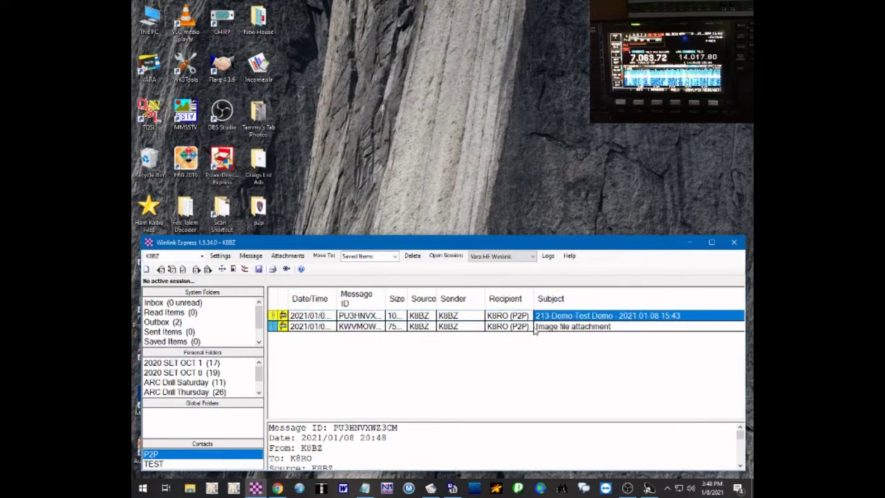
pyautogui.doubleClick(533, 328)
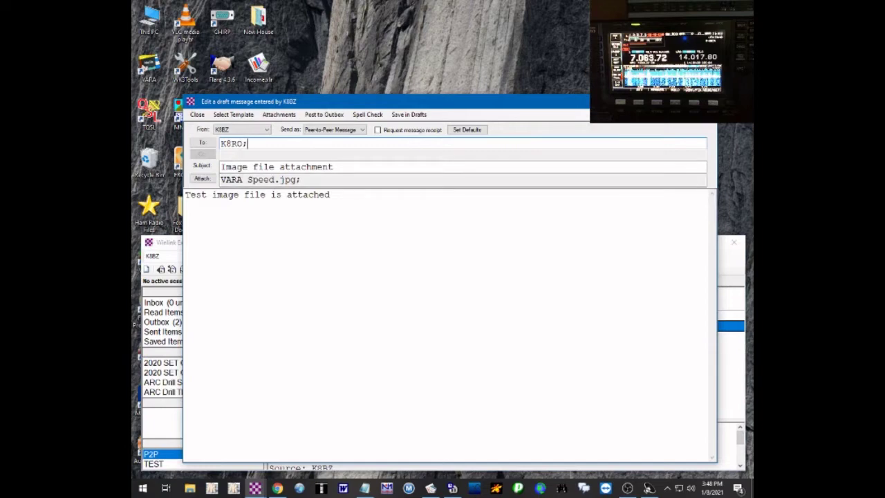
pyautogui.click(324, 114)
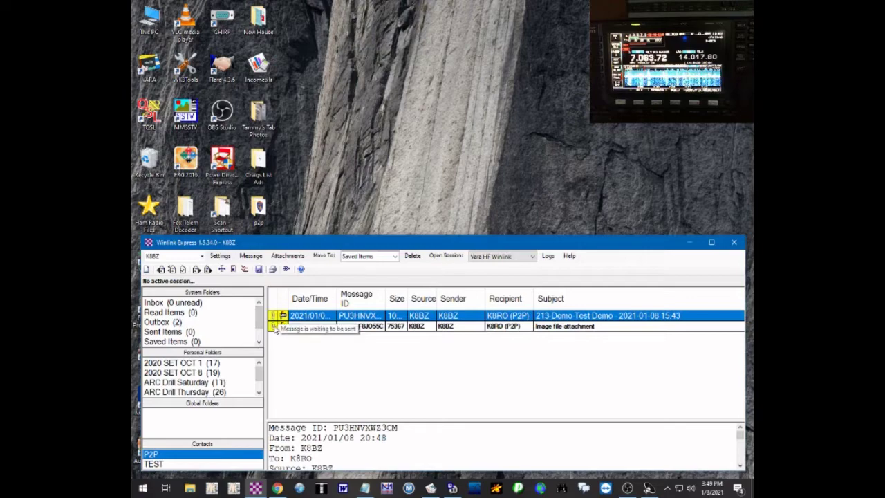
pyautogui.doubleClick(274, 315)
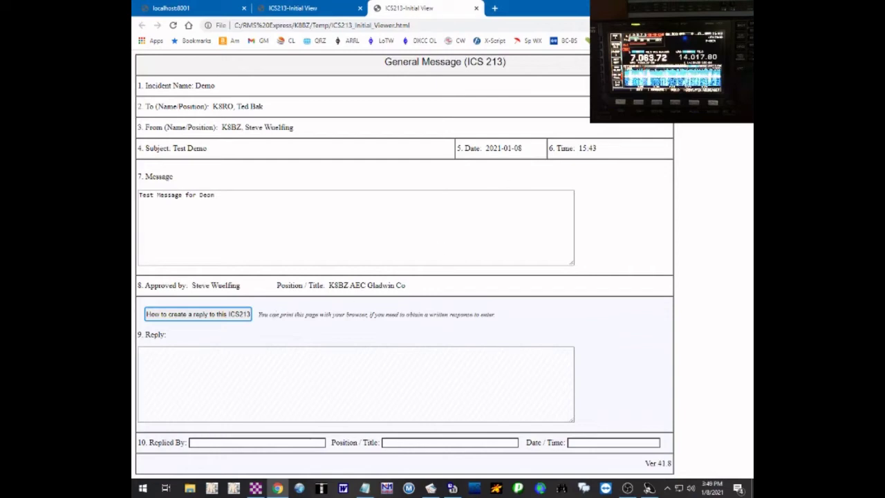
pyautogui.click(697, 6)
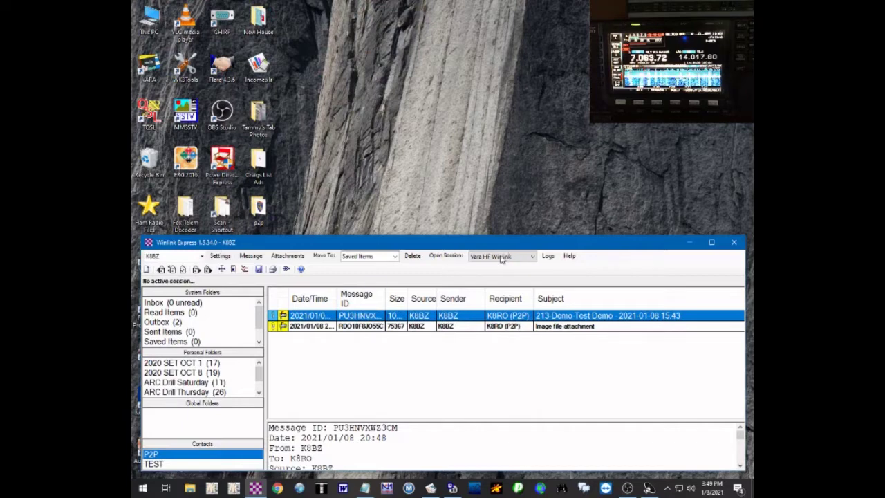
# - Pick Vara HF P2P as the session type and start the peer-to-peer session
pyautogui.click(450, 255)
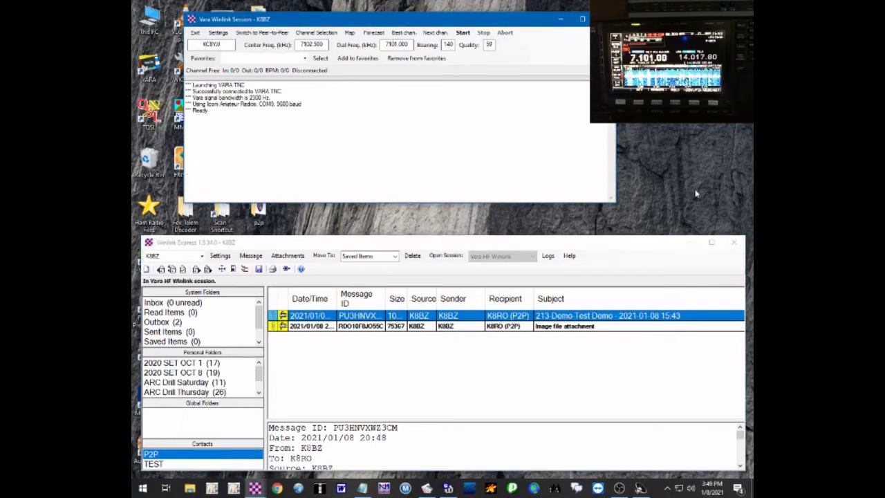
pyautogui.click(533, 258)
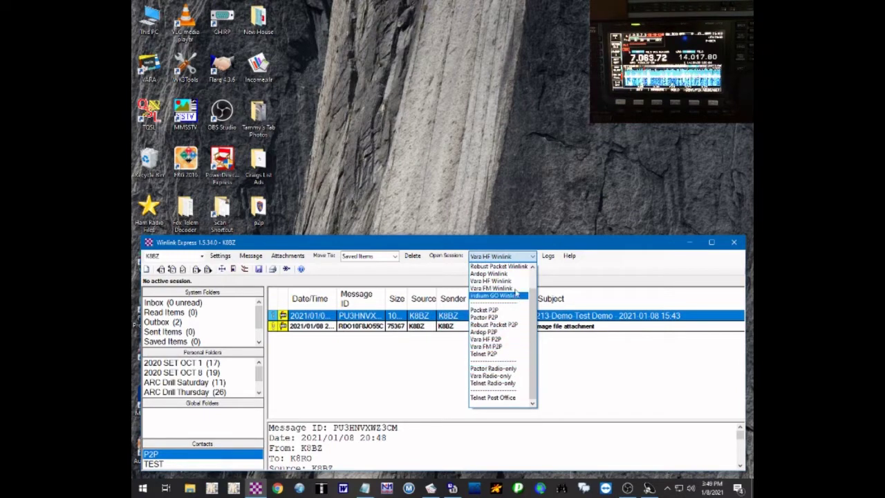
pyautogui.scroll(3, 519, 277)
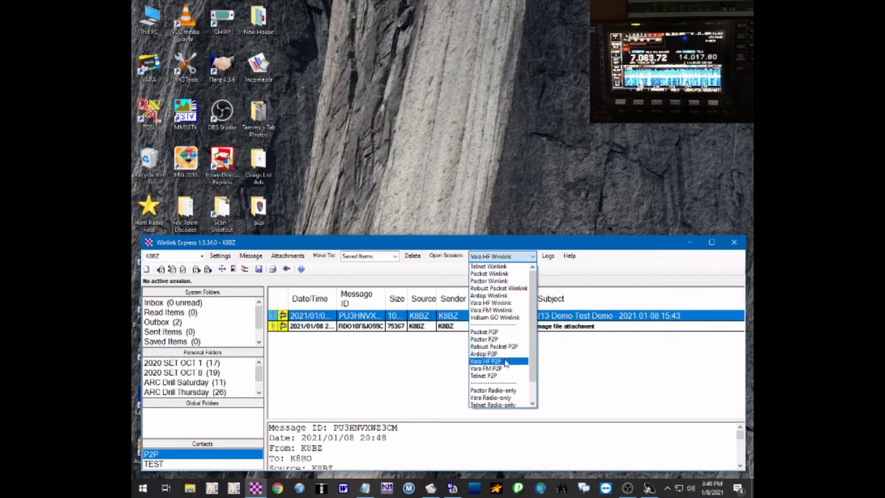
pyautogui.click(505, 362)
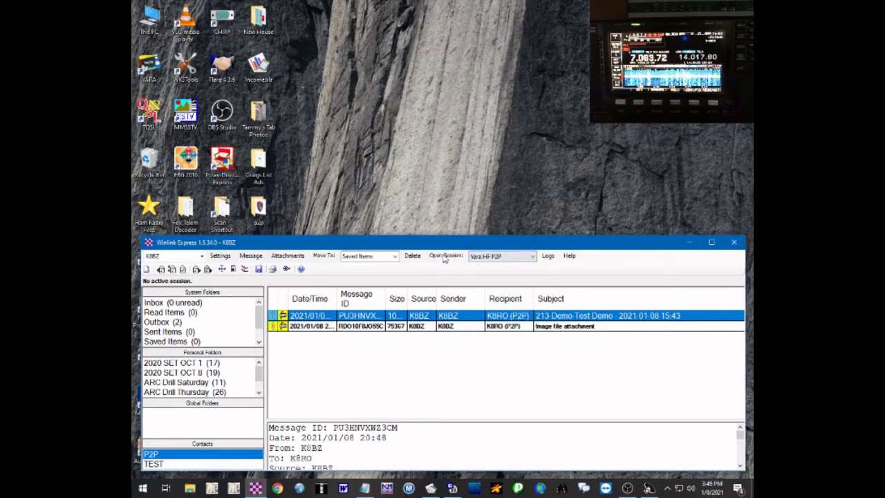
pyautogui.click(444, 256)
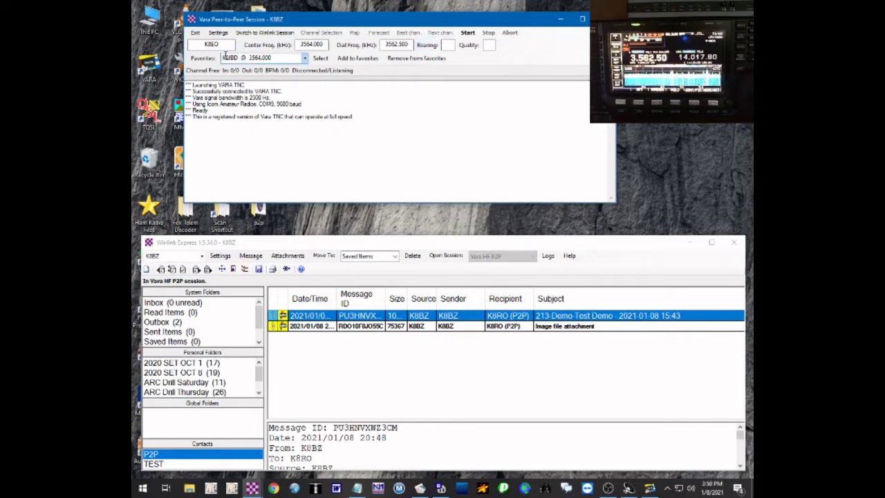
# - Tune the session to the saved 3564.000 kHz favourite and bring up the VARA HF modem
pyautogui.click(305, 59)
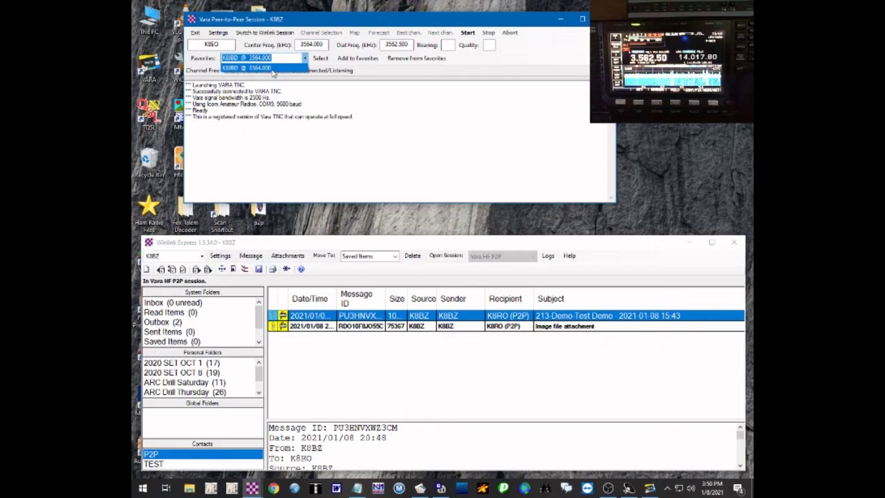
pyautogui.click(273, 70)
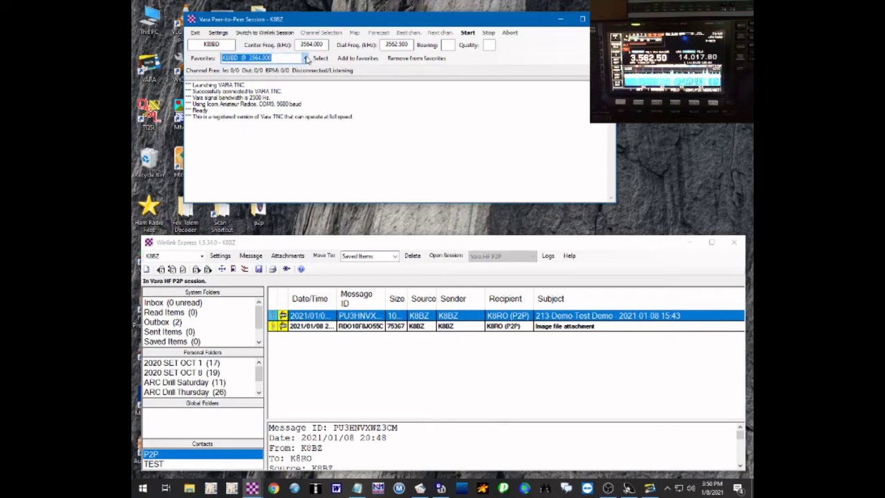
pyautogui.click(305, 59)
pyautogui.click(282, 69)
pyautogui.click(650, 488)
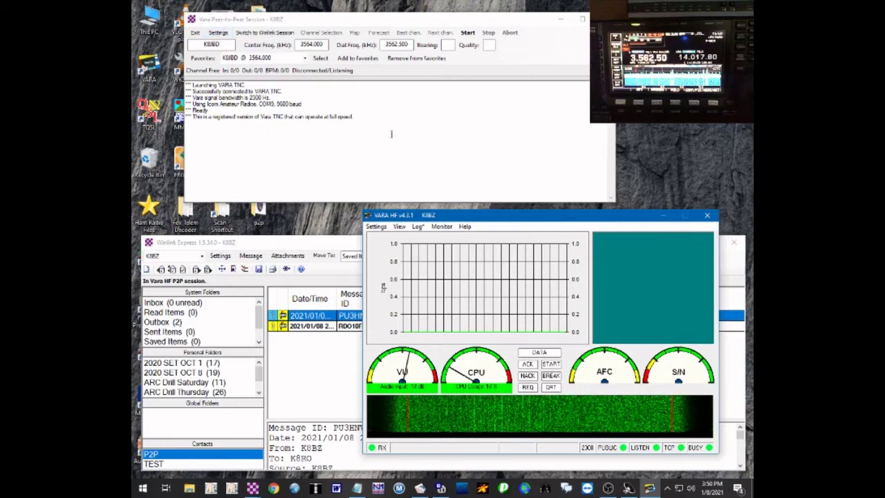
# - Review the VARA HF modem setup and close it unchanged
pyautogui.click(375, 227)
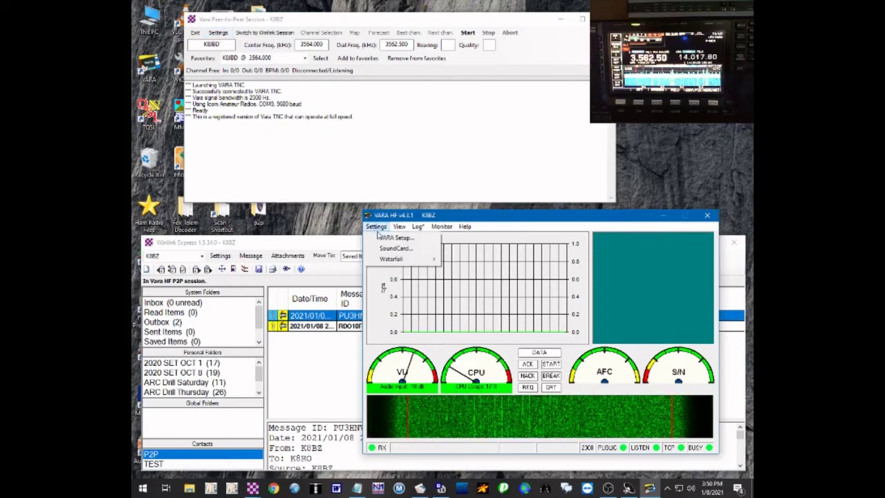
pyautogui.click(384, 239)
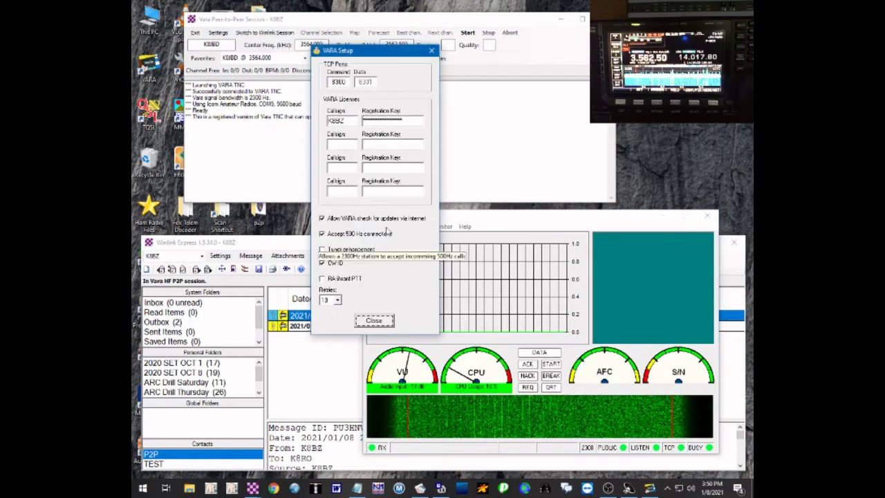
pyautogui.click(374, 320)
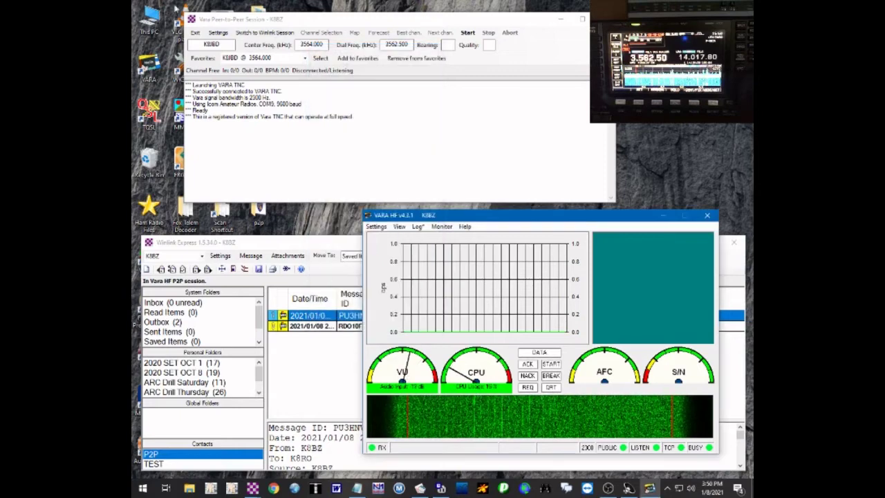
# - Keep the Vara TNC session bandwidth at 2300 Hz and apply the setup
pyautogui.click(216, 38)
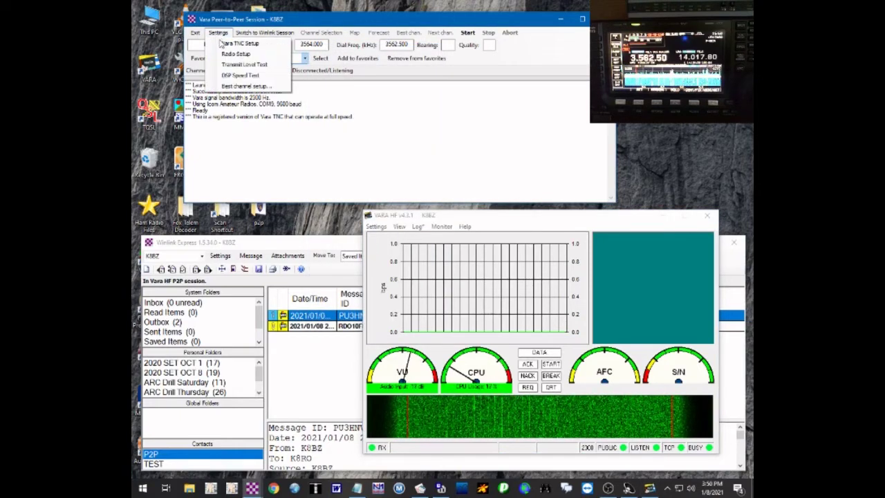
pyautogui.click(230, 42)
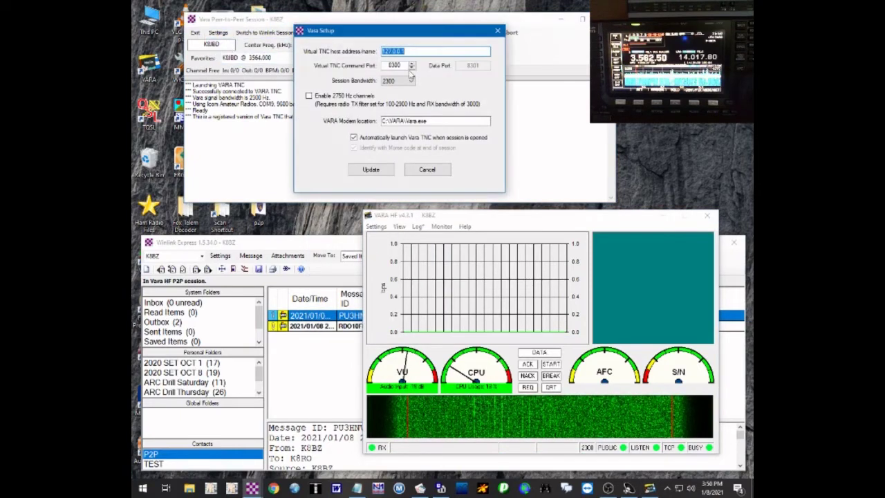
pyautogui.click(412, 82)
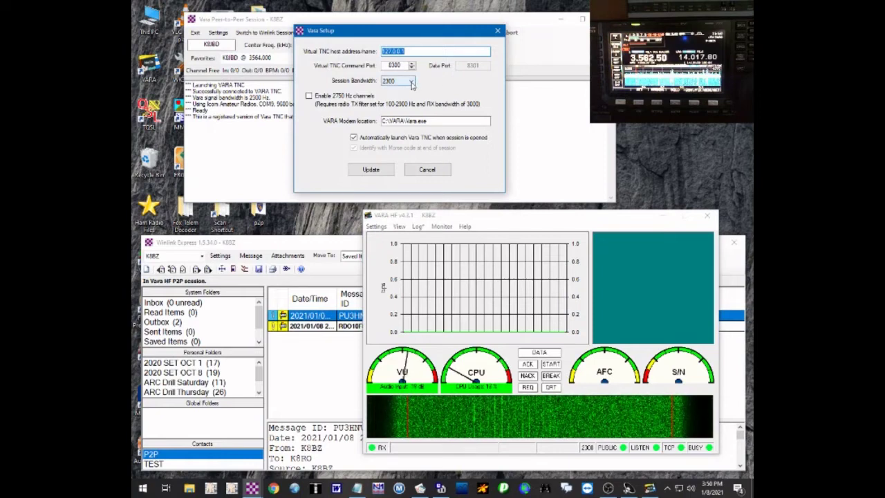
pyautogui.click(412, 82)
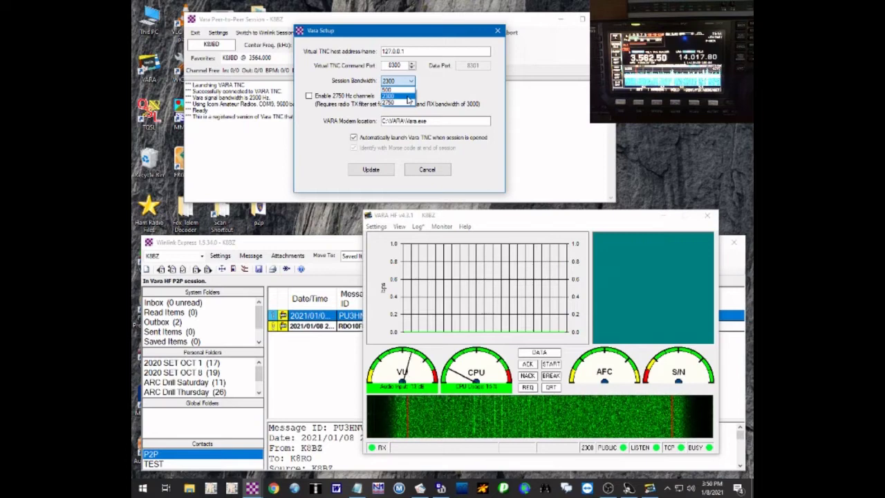
pyautogui.click(408, 97)
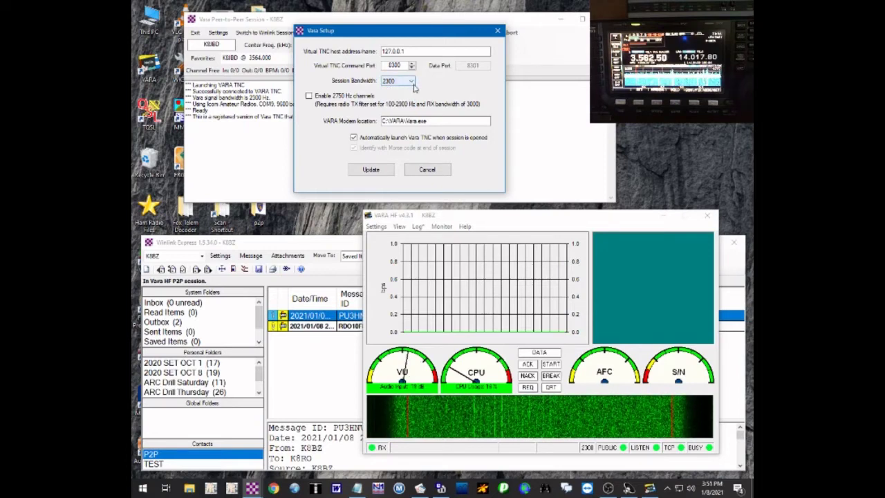
pyautogui.click(372, 172)
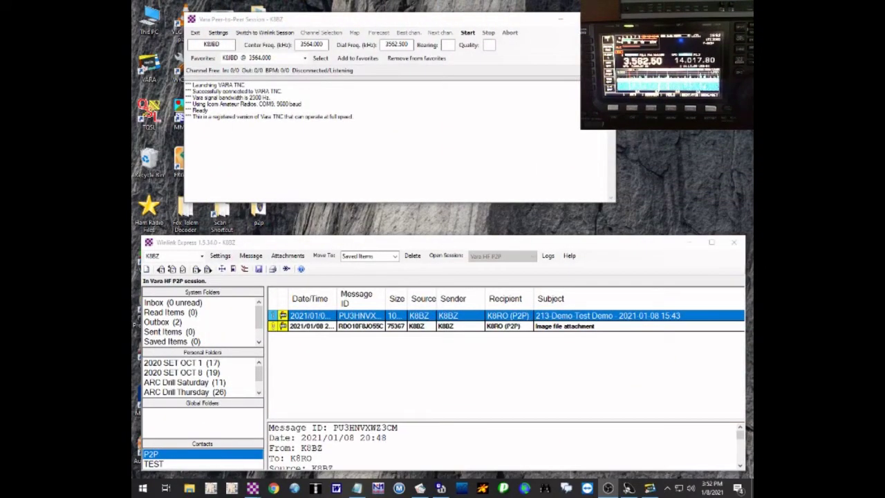
# - Bring the VARA HF modem window forward while the P2P session listens
pyautogui.click(650, 489)
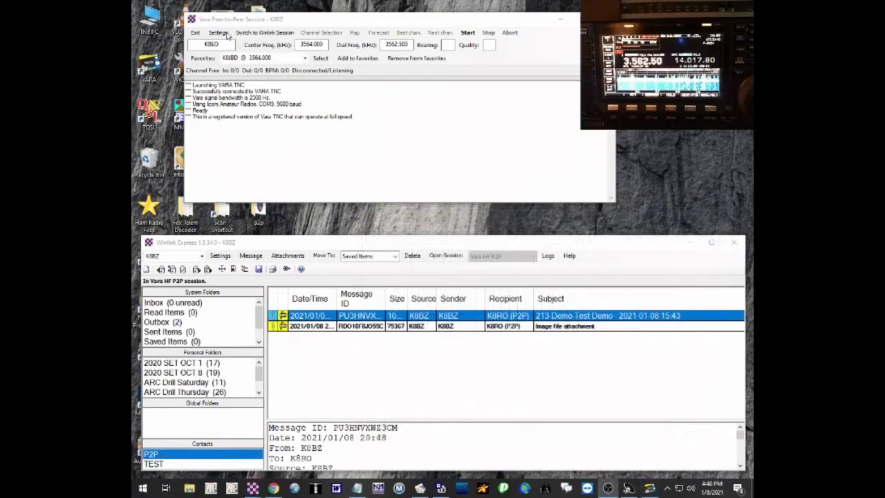
# - Replace the station box with the target station's callsign, start the call, and watch VARA HF transfer
pyautogui.doubleClick(225, 44)
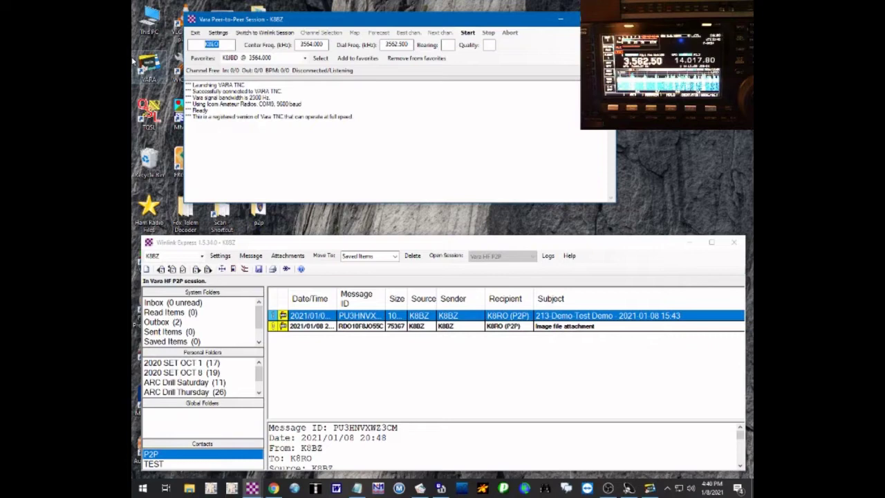
pyautogui.press('BackSpace')
pyautogui.write('K8RO')
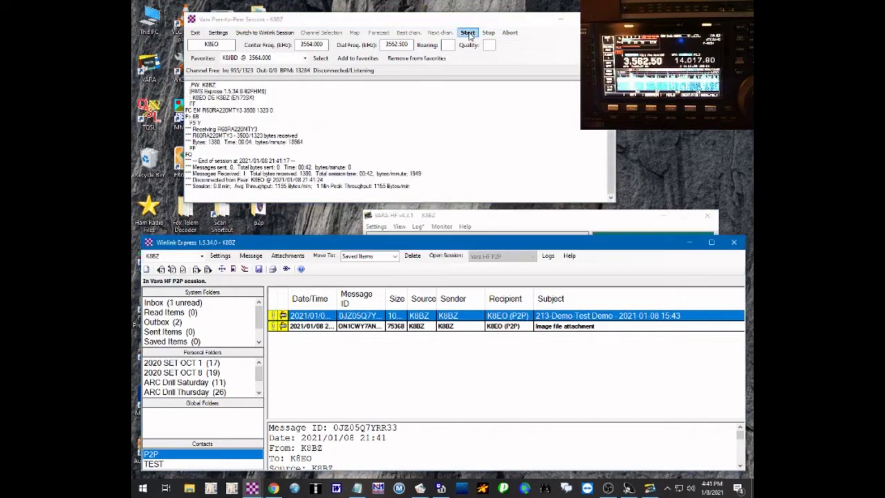
pyautogui.click(468, 33)
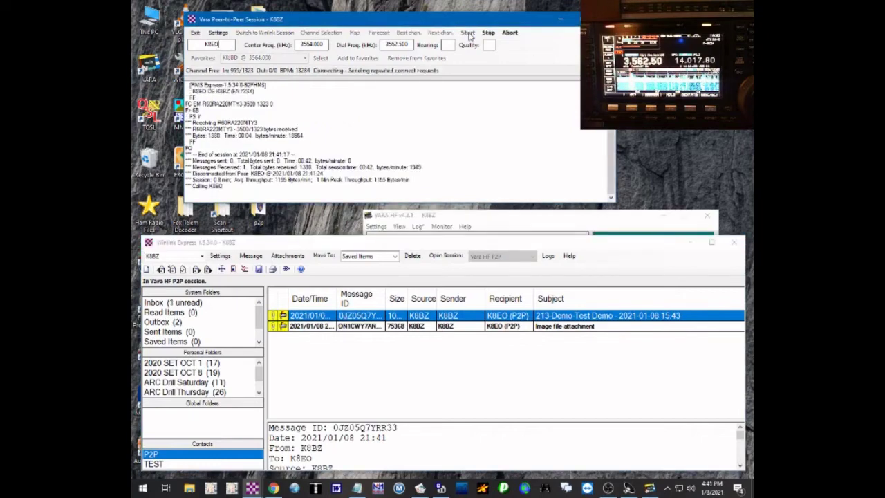
pyautogui.click(610, 217)
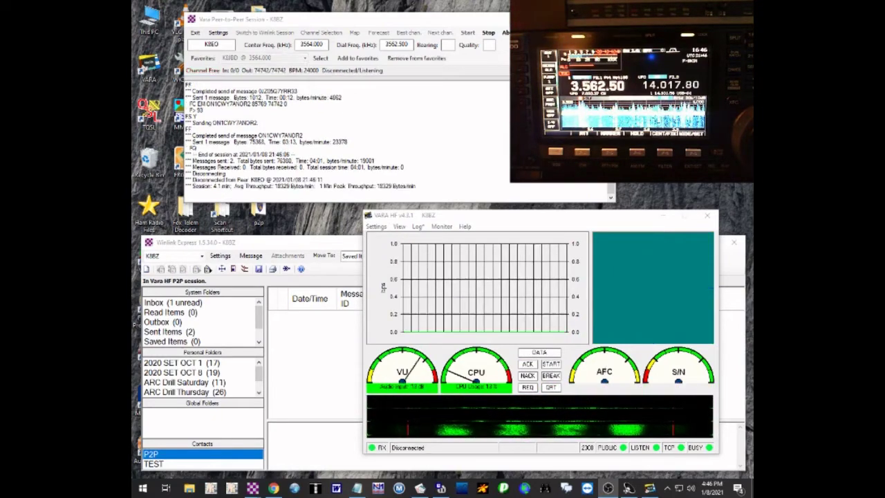
# - Open the received '213-N/A-440 Machine' Inbox message, close its viewer, and return to Winlink Express
pyautogui.click(328, 345)
pyautogui.click(186, 304)
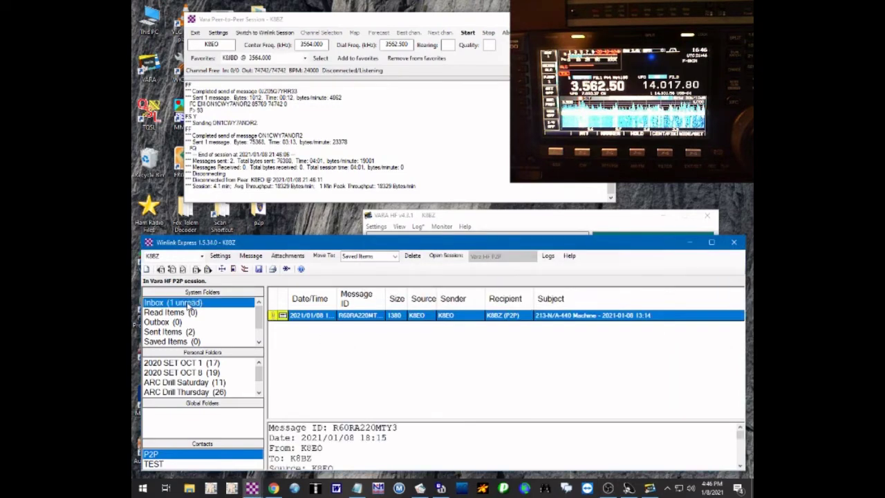
pyautogui.click(330, 318)
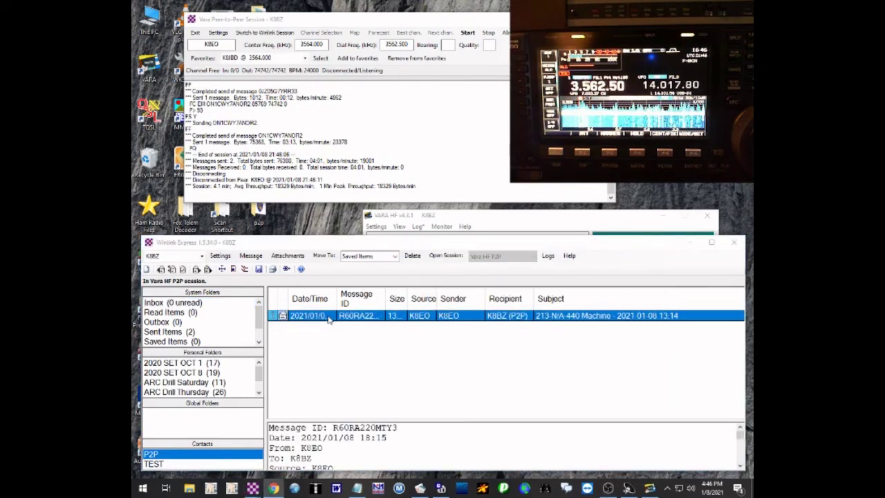
pyautogui.doubleClick(329, 318)
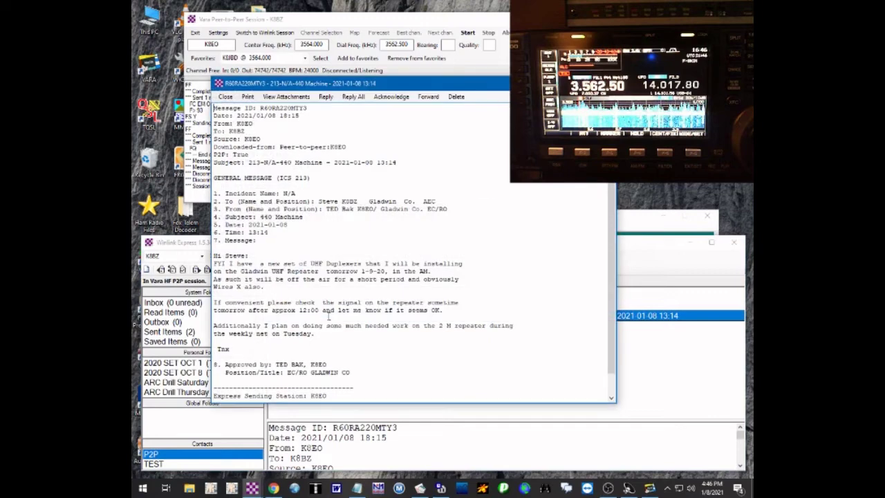
pyautogui.press('Escape')
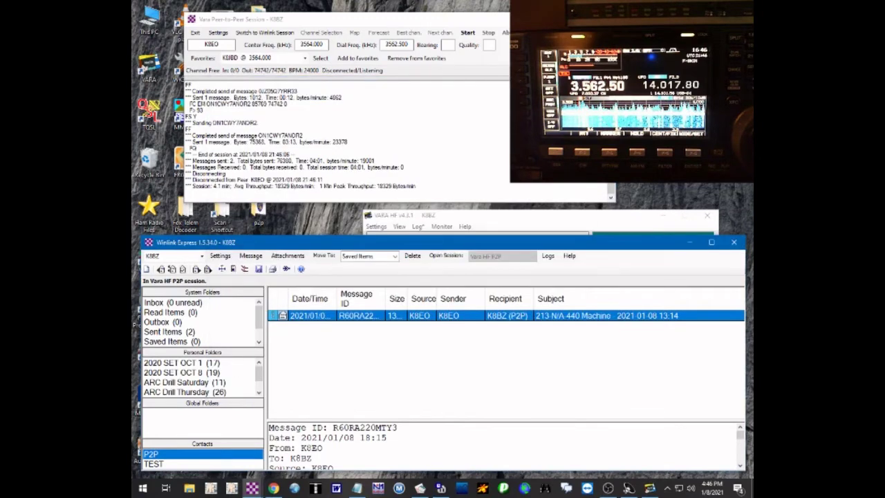
pyautogui.hotkey('alt', 'Tab')
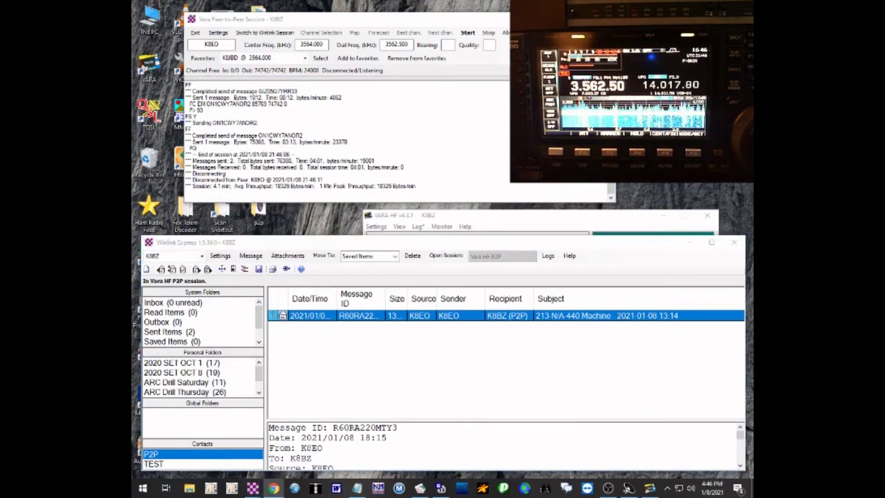
pyautogui.hotkey('alt', 'Tab')
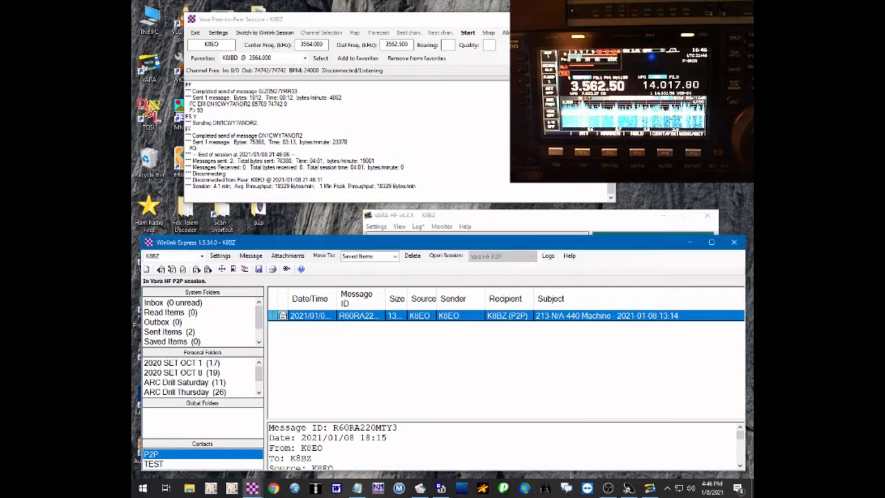
pyautogui.hotkey('alt', 'Tab')
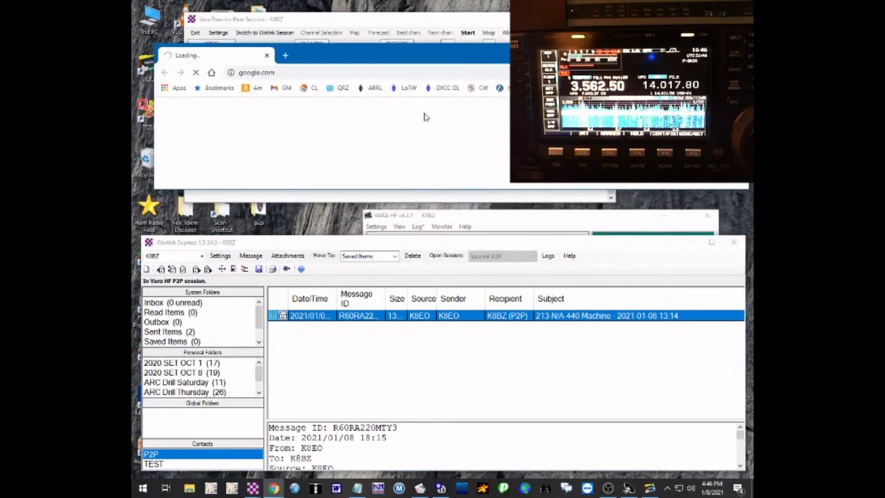
pyautogui.click(273, 317)
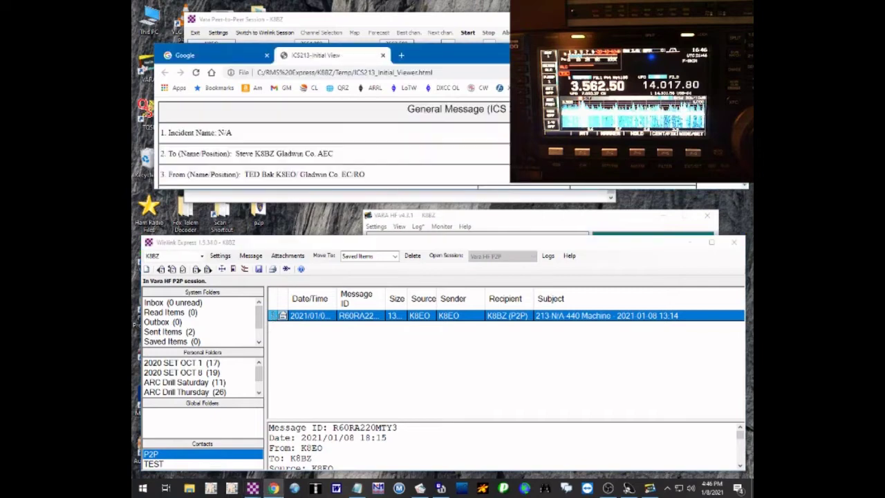
pyautogui.click(715, 52)
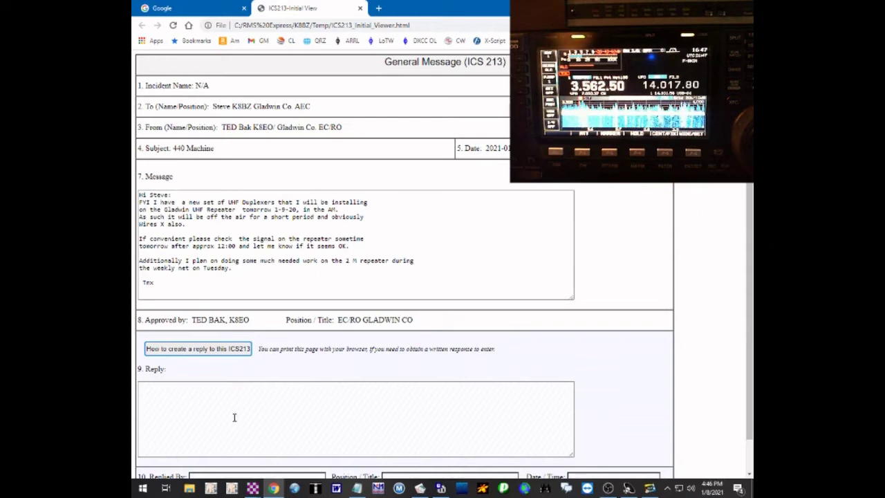
pyautogui.press('Return')
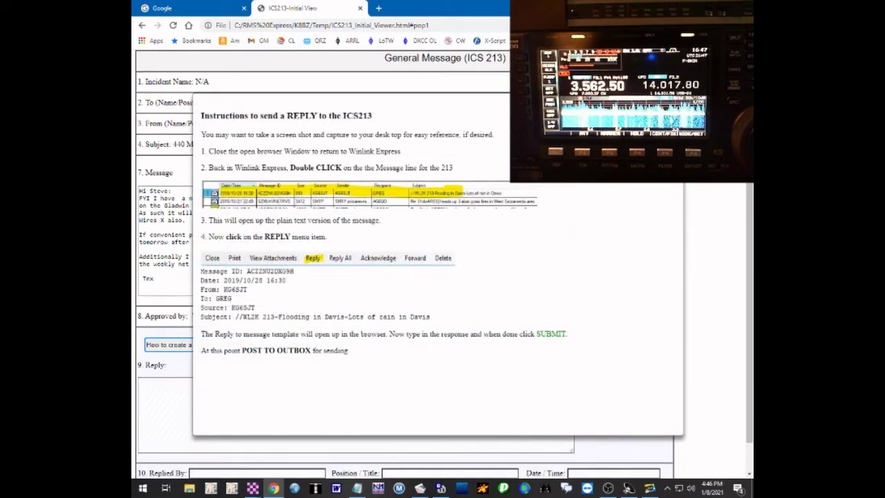
pyautogui.click(666, 111)
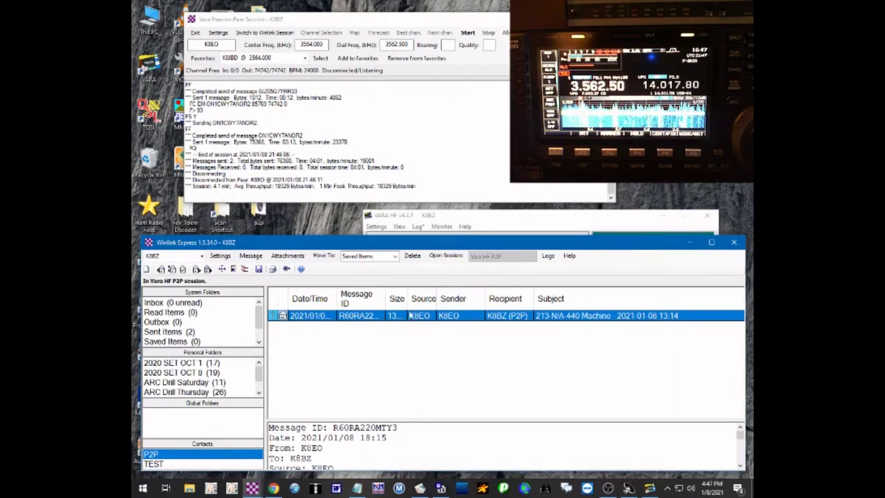
# - Open the 440 Machine message and start an ICS-213 reply to it
pyautogui.doubleClick(410, 317)
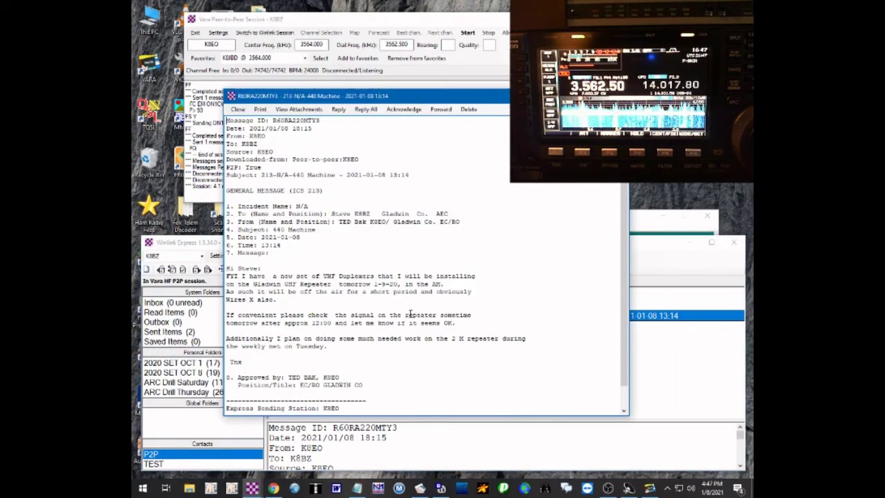
pyautogui.click(339, 110)
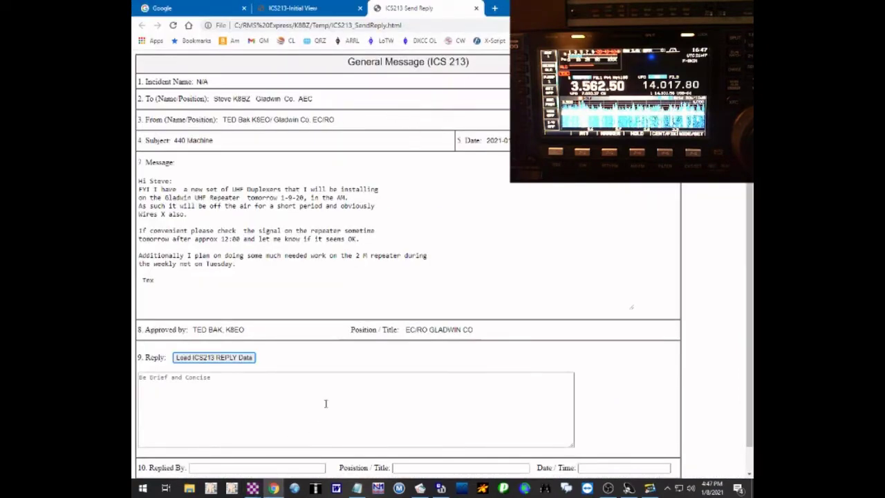
# - Write the thank-you reply text and enter the responder's callsign and name in Replied By
pyautogui.click(251, 399)
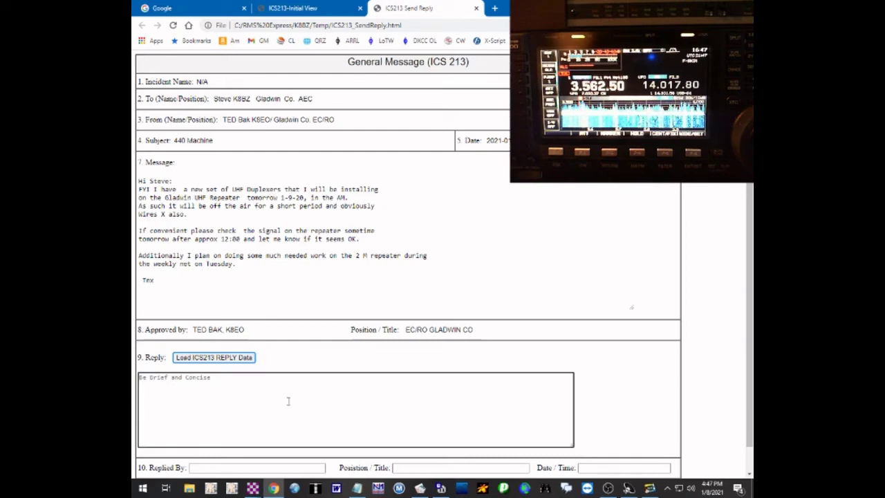
pyautogui.scroll(-1, 733, 333)
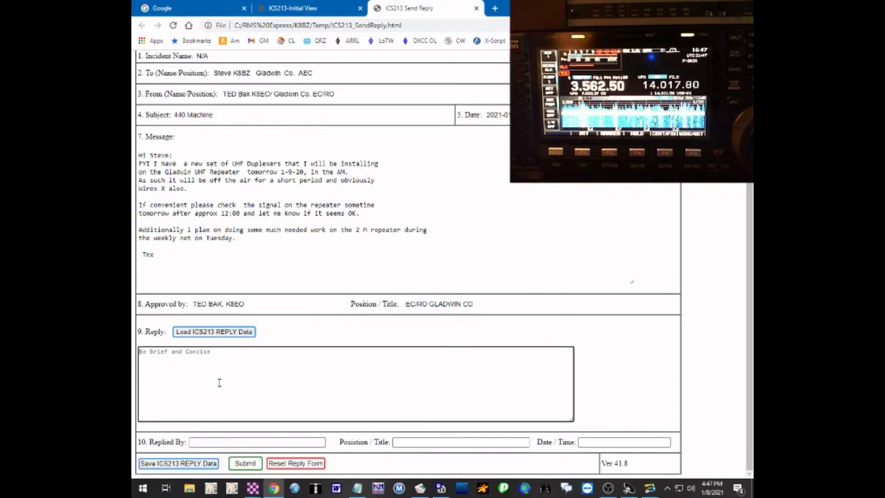
pyautogui.write('Thanks for')
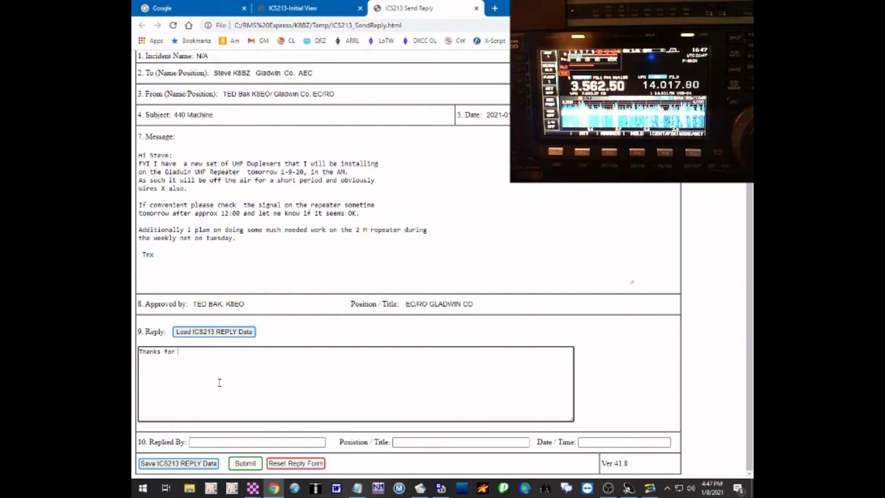
pyautogui.write(' taking care of this T')
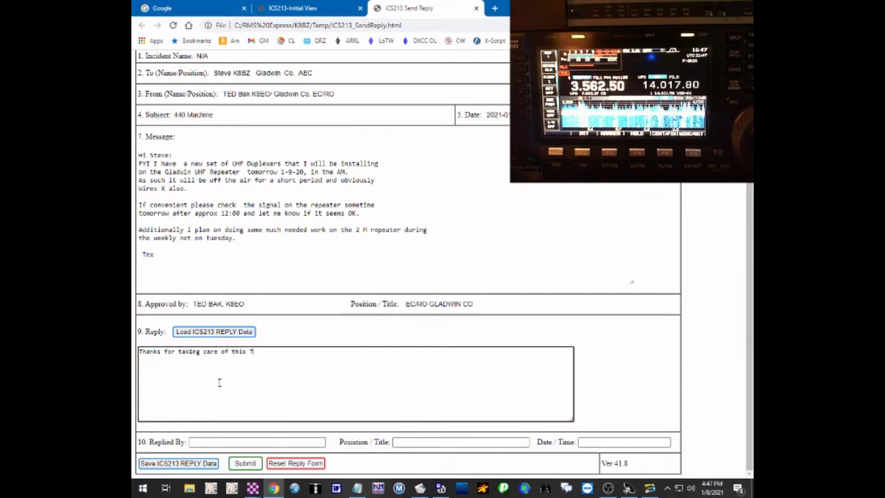
pyautogui.write('ed.  ')
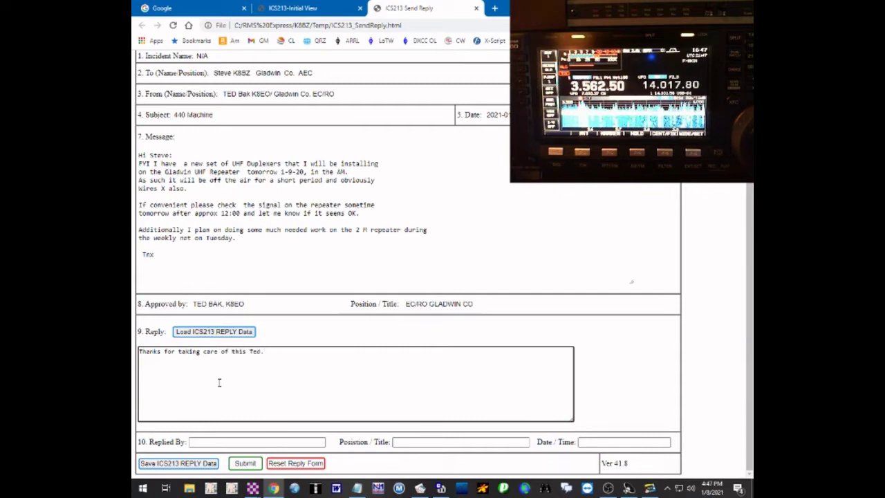
pyautogui.write("I'")
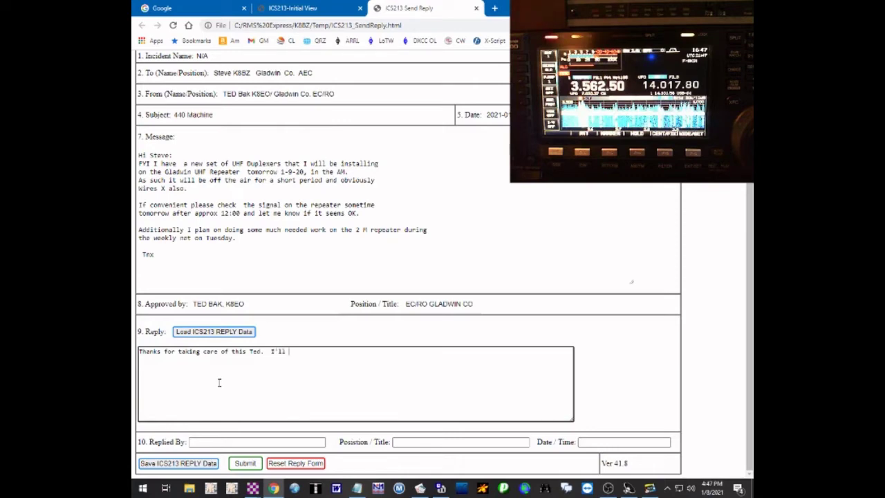
pyautogui.write('ll send this reply to complete the recording')
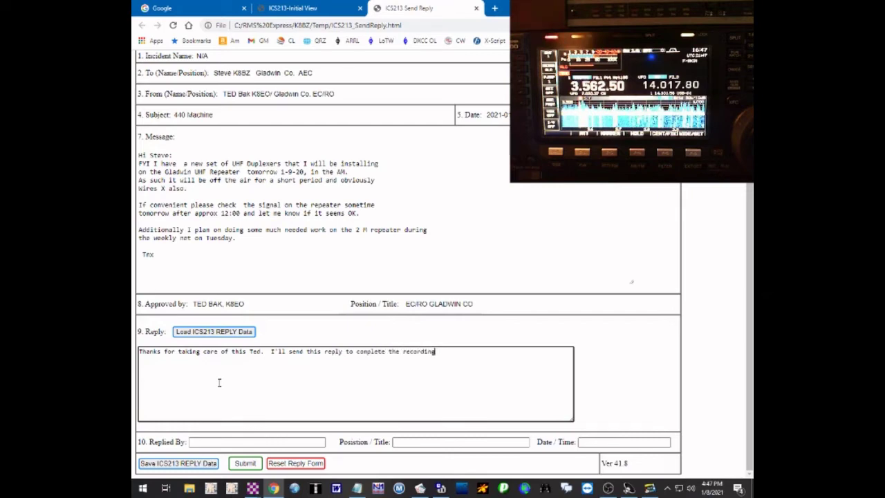
pyautogui.press('Tab')
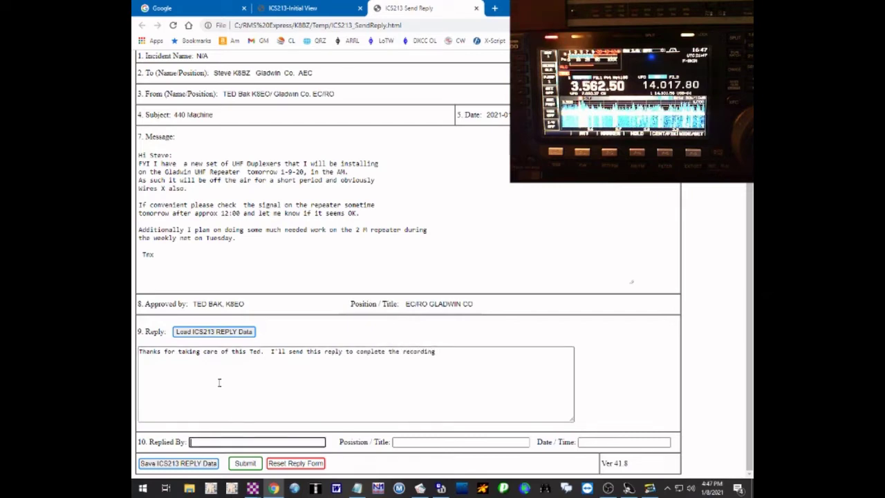
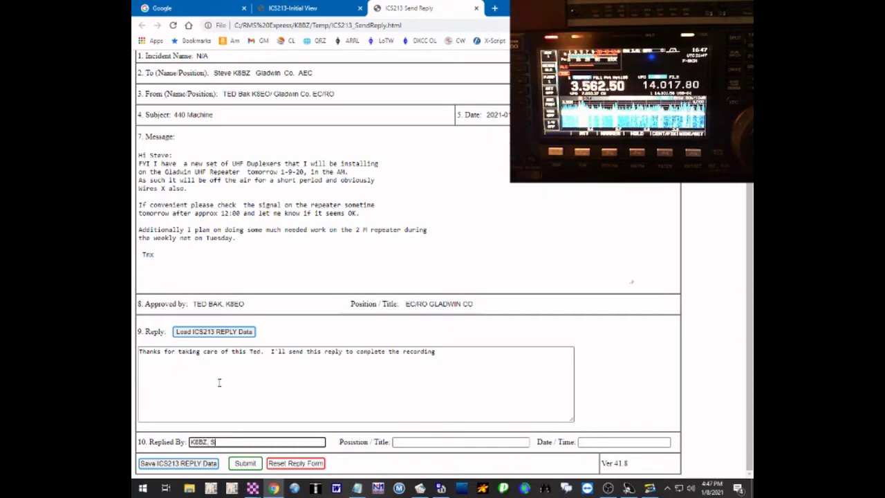
pyautogui.press('Tab')
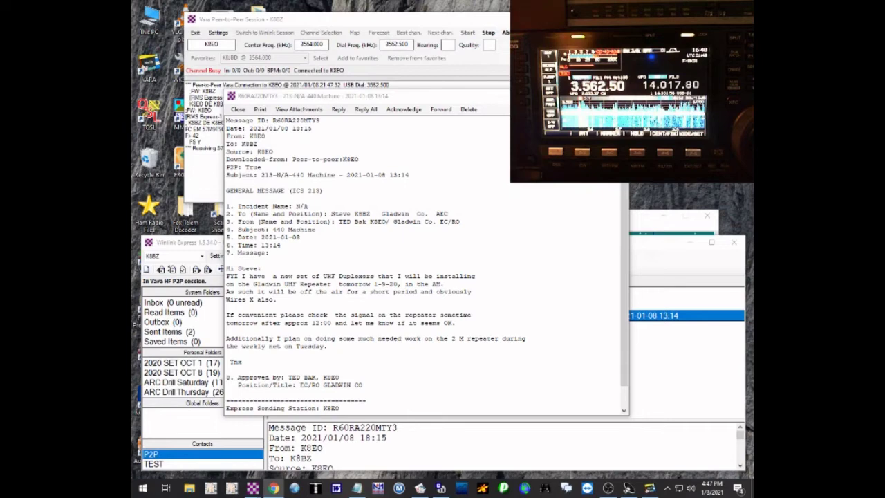
pyautogui.moveTo(747, 103); pyautogui.dragTo(553, 1)
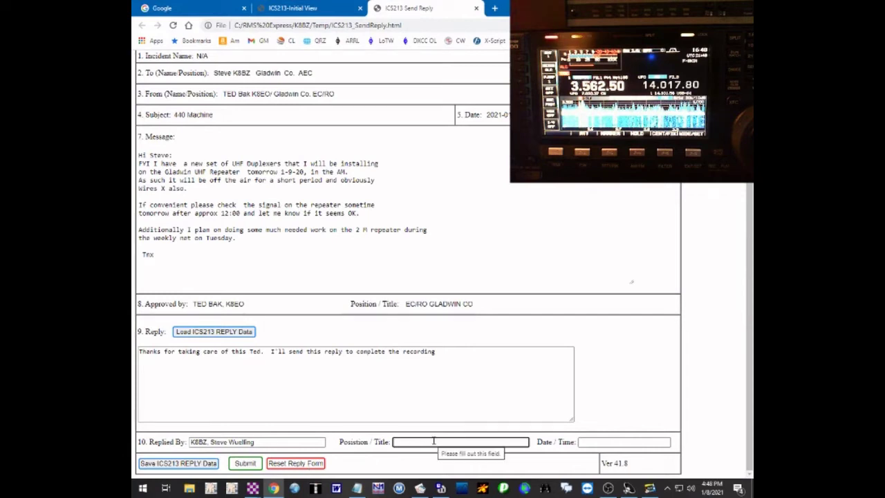
pyautogui.write('AEC')
pyautogui.press('Tab')
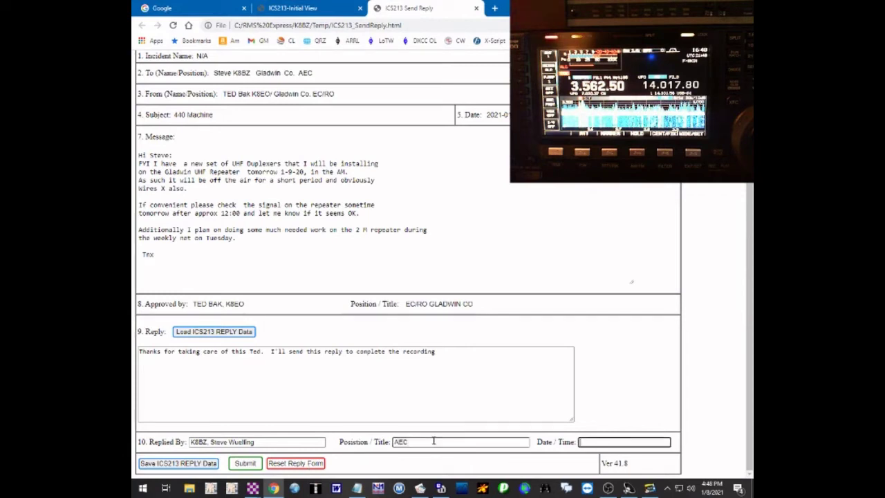
pyautogui.click(615, 443)
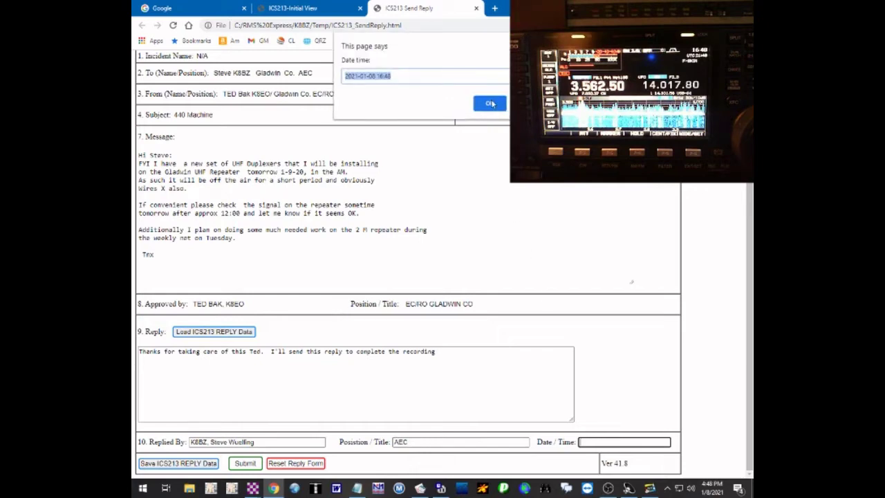
pyautogui.click(490, 104)
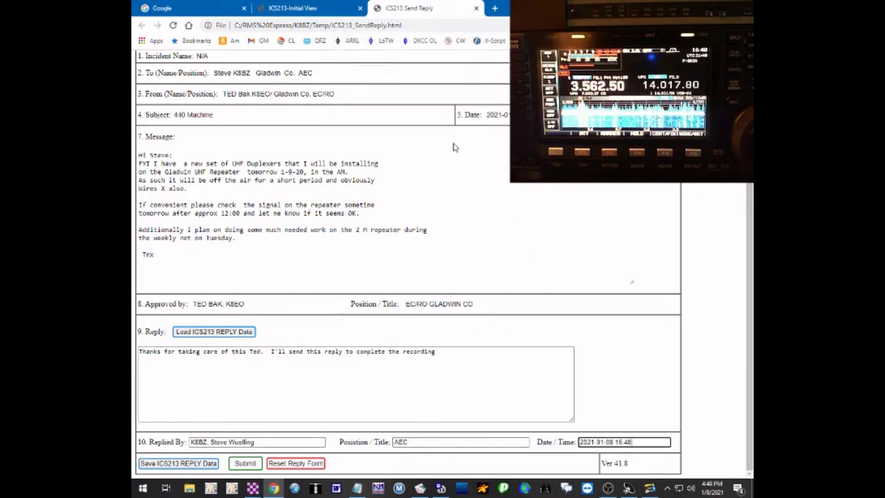
pyautogui.click(247, 463)
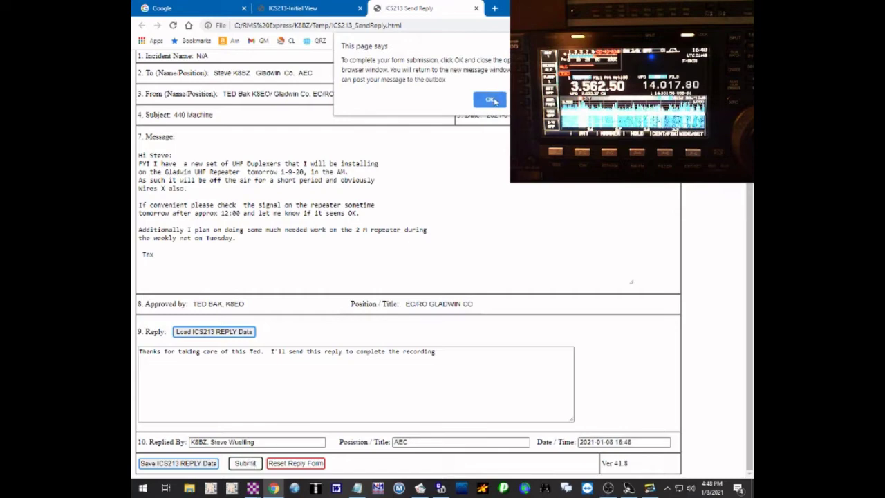
pyautogui.click(489, 100)
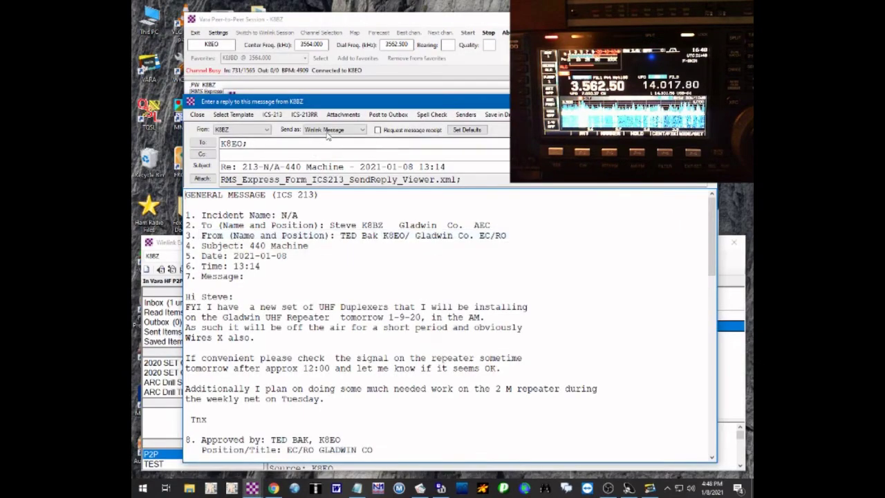
# - Post the reply to the Outbox as a peer-to-peer message
pyautogui.click(363, 130)
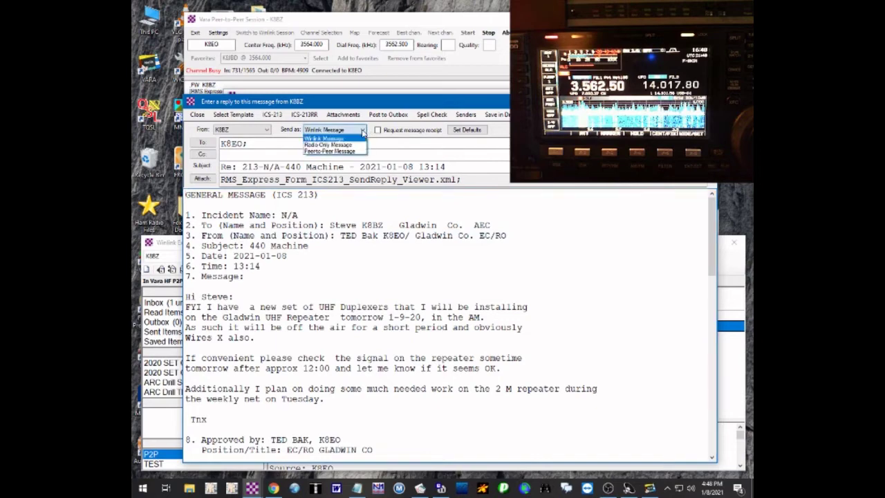
pyautogui.click(347, 152)
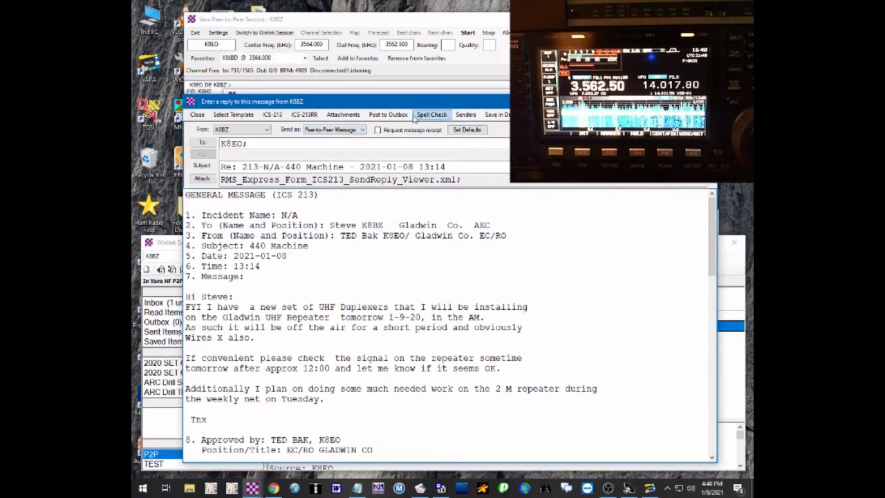
pyautogui.click(389, 117)
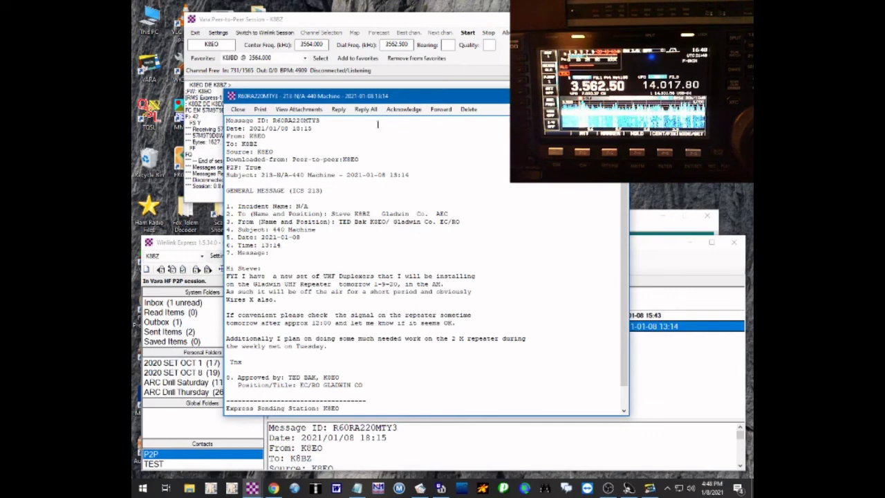
pyautogui.press('Escape')
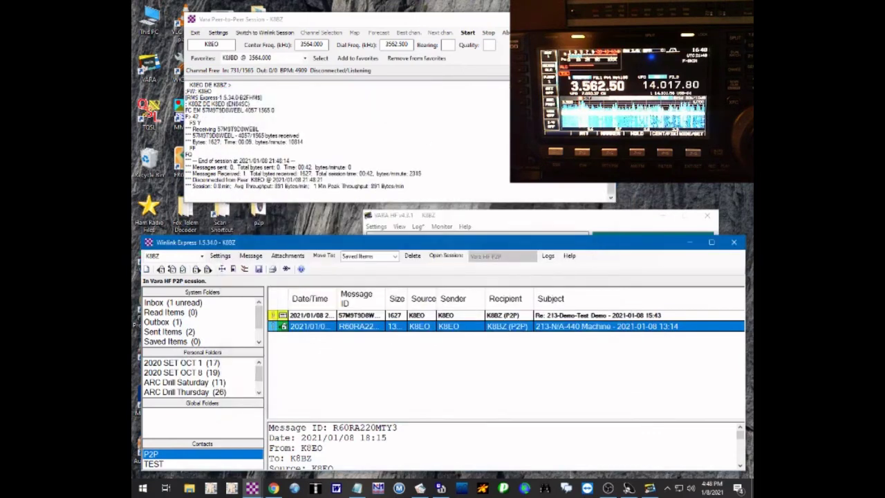
# - View the new Inbox reply, then reopen the Outbox reply and repost it
pyautogui.click(190, 305)
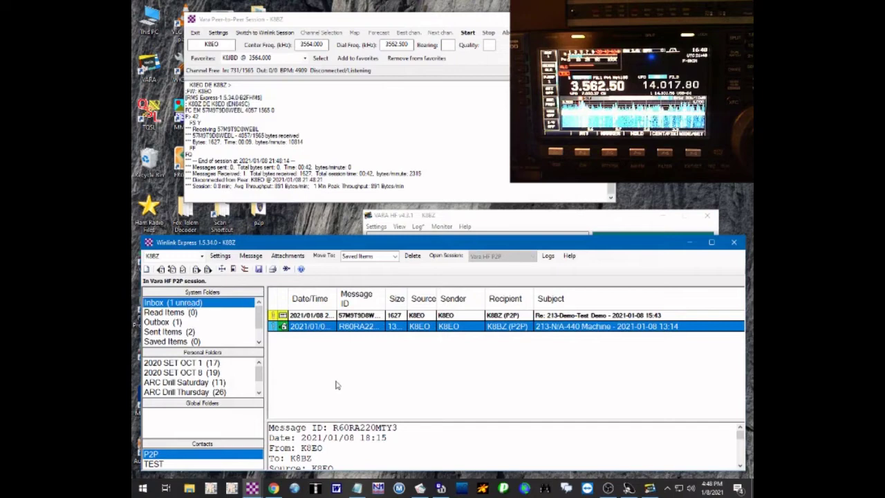
pyautogui.doubleClick(419, 316)
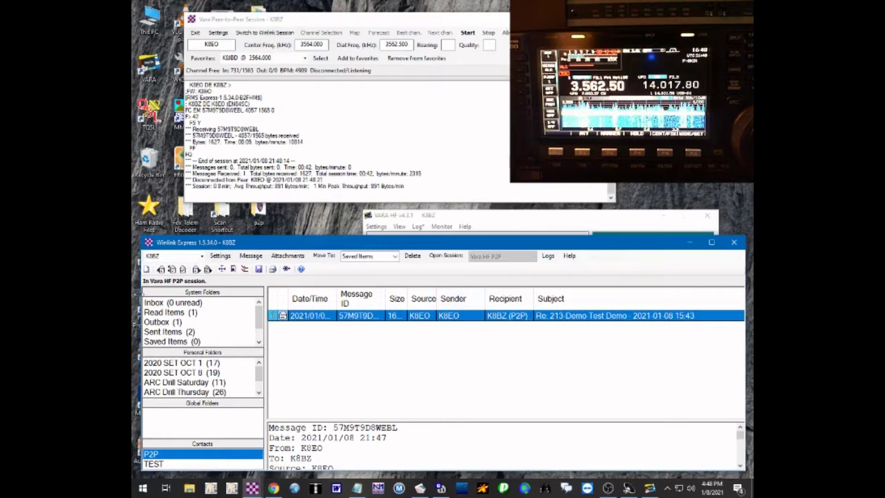
pyautogui.click(173, 323)
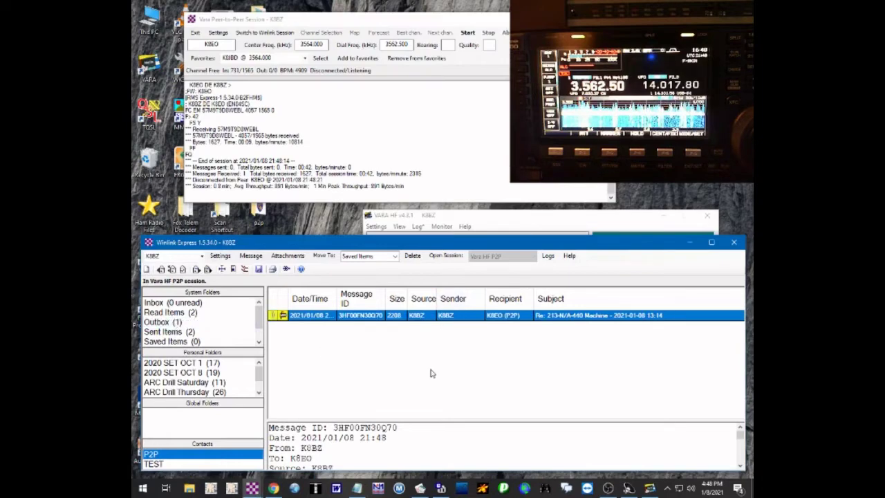
pyautogui.doubleClick(518, 319)
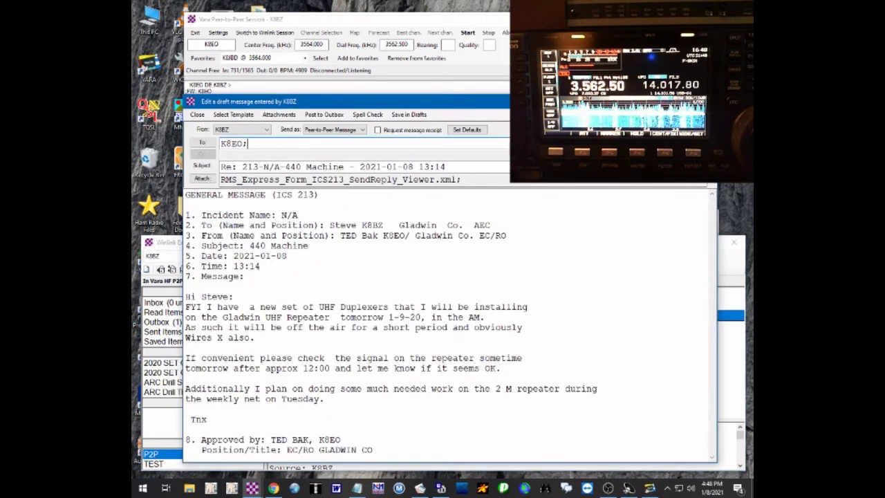
pyautogui.press('Escape')
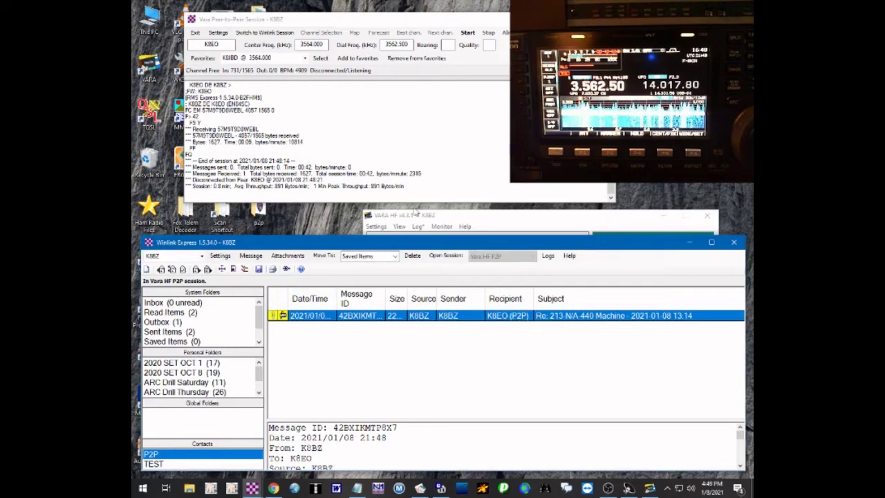
# - Start the VARA HF peer-to-peer session and let it run until it finishes
pyautogui.click(598, 217)
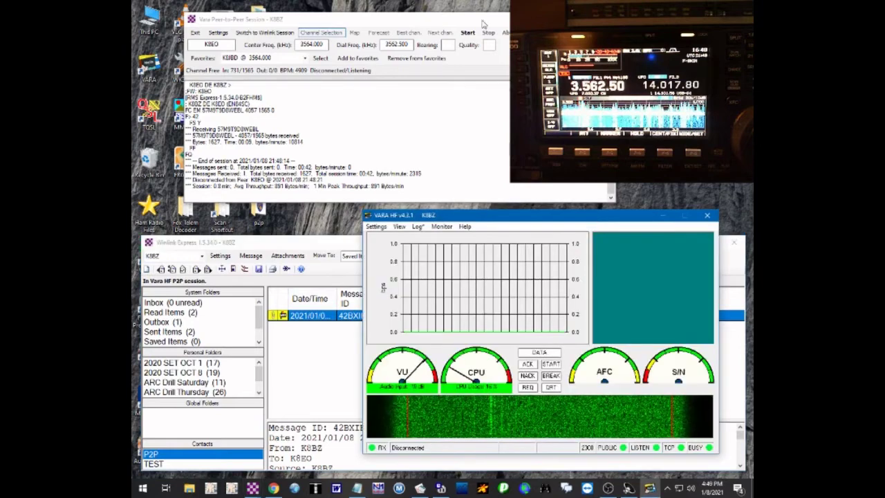
pyautogui.click(468, 33)
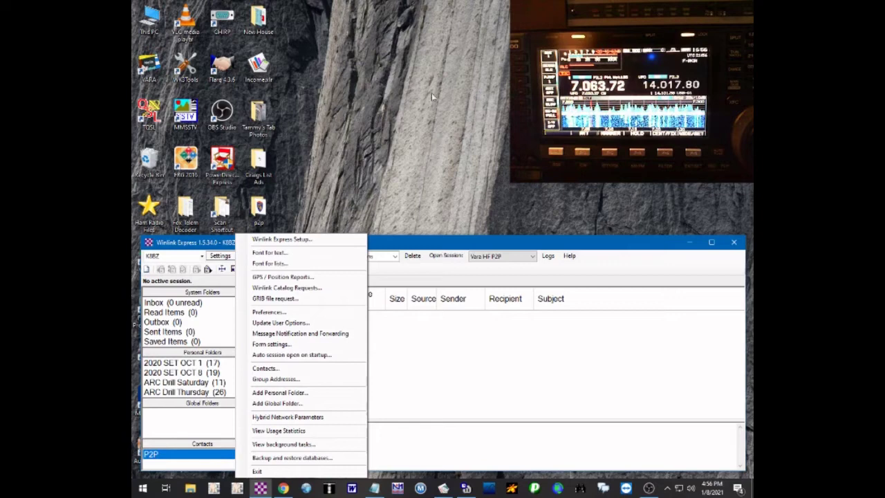
pyautogui.click(563, 244)
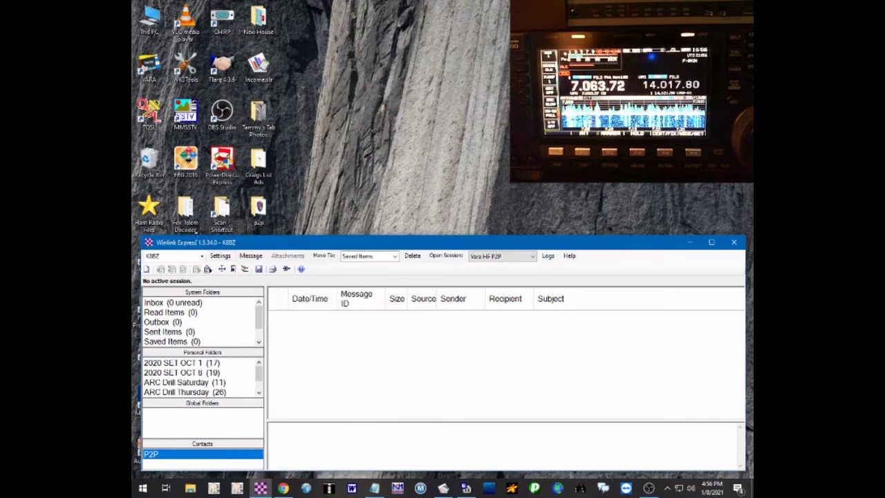
pyautogui.click(220, 256)
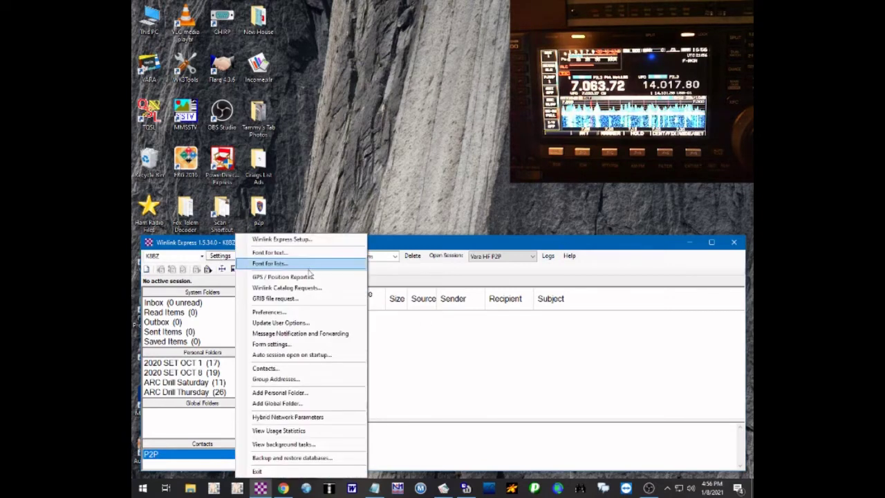
pyautogui.click(277, 380)
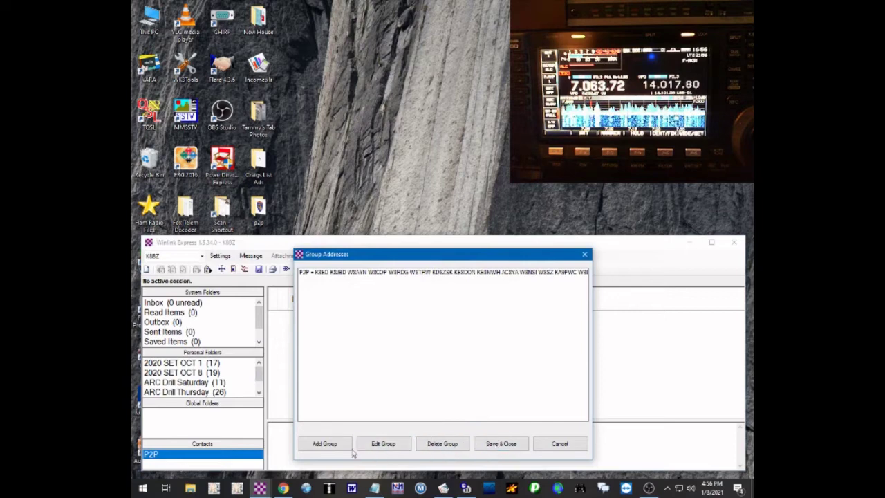
pyautogui.click(318, 446)
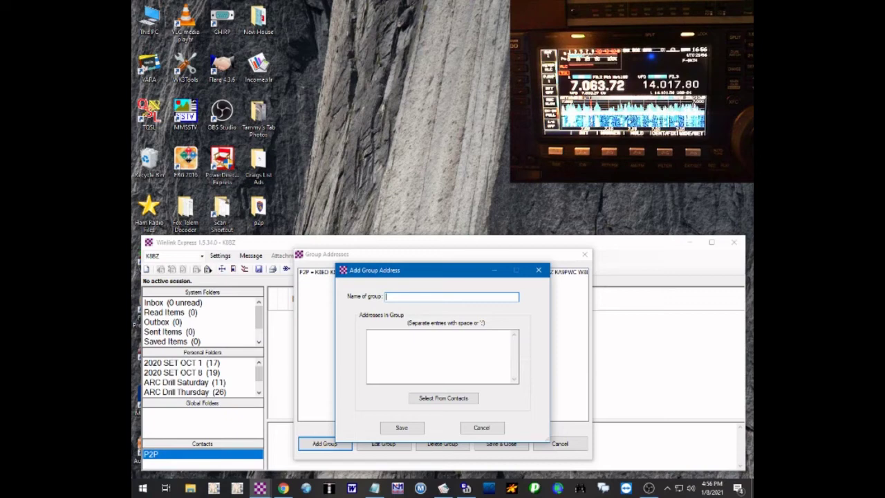
pyautogui.write('TEST GROUP')
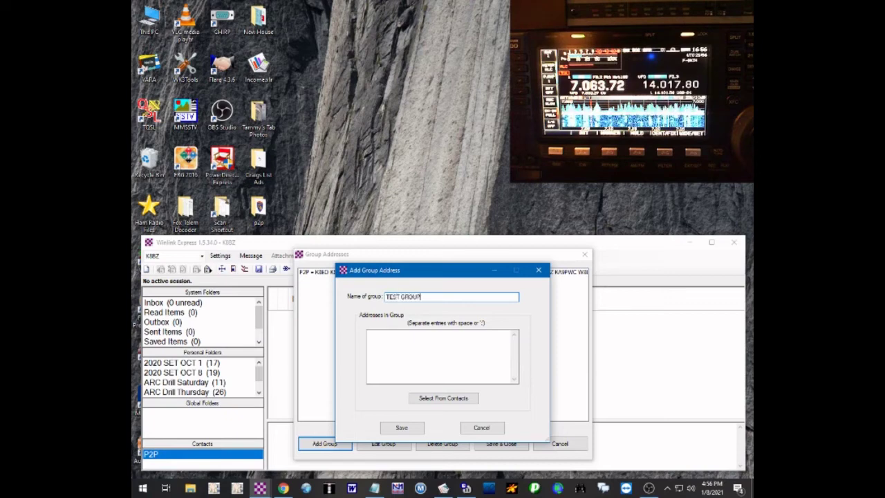
pyautogui.press('Tab')
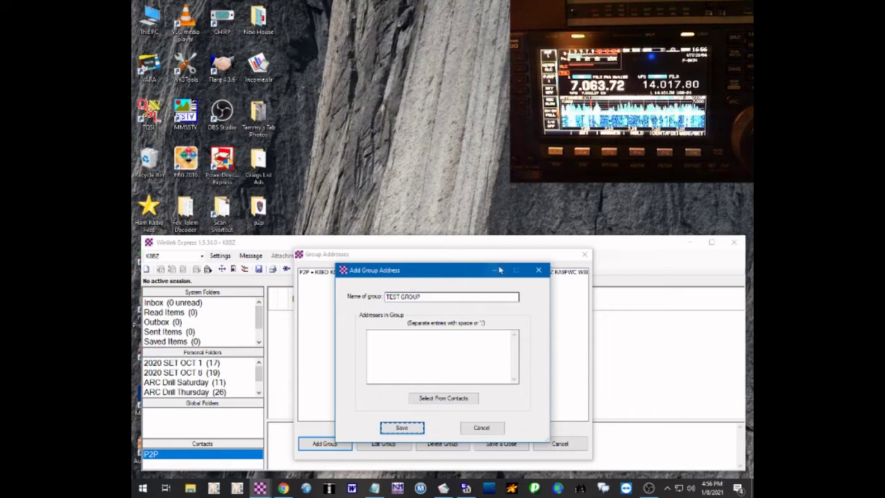
pyautogui.click(430, 344)
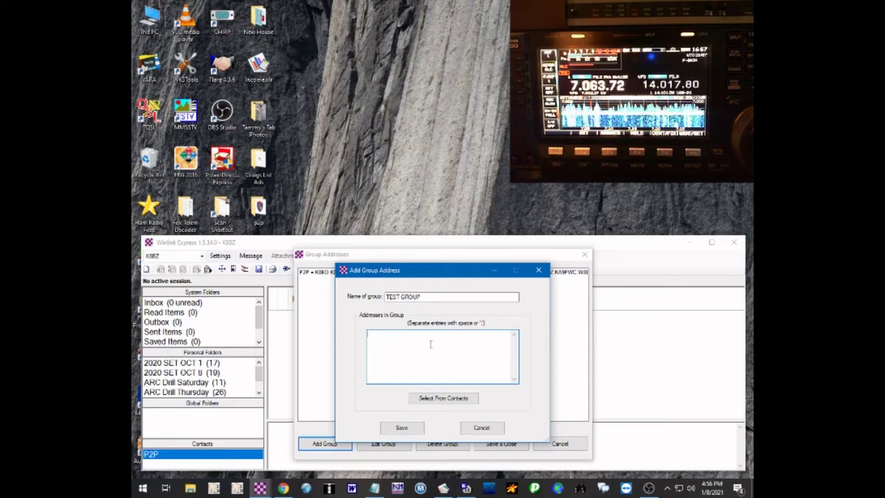
pyautogui.write('K8ED')
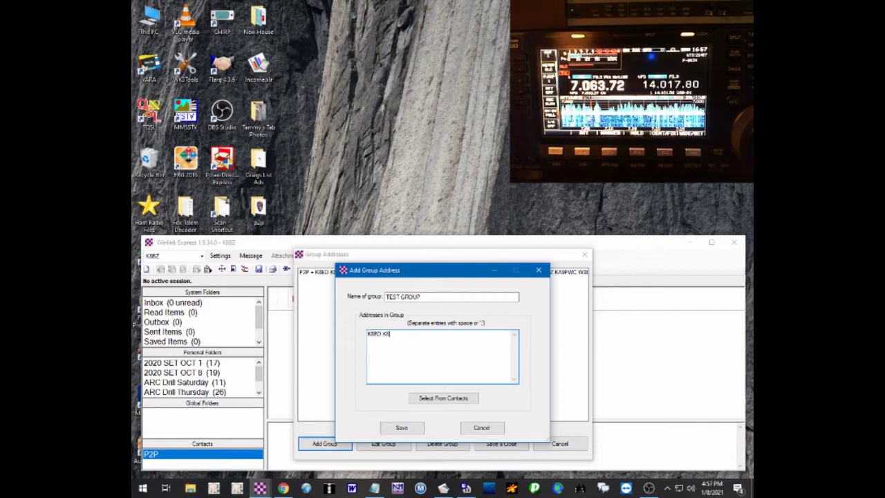
pyautogui.write('K8RD W8CDF')
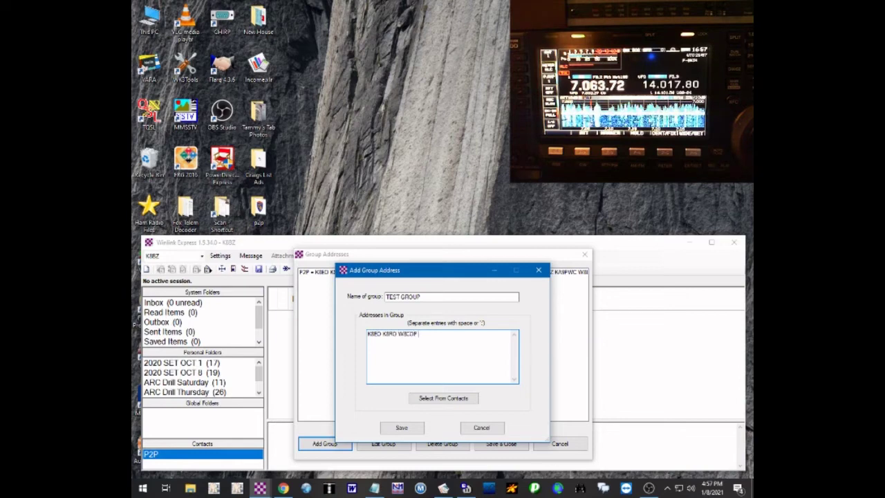
pyautogui.write(' KE8DON')
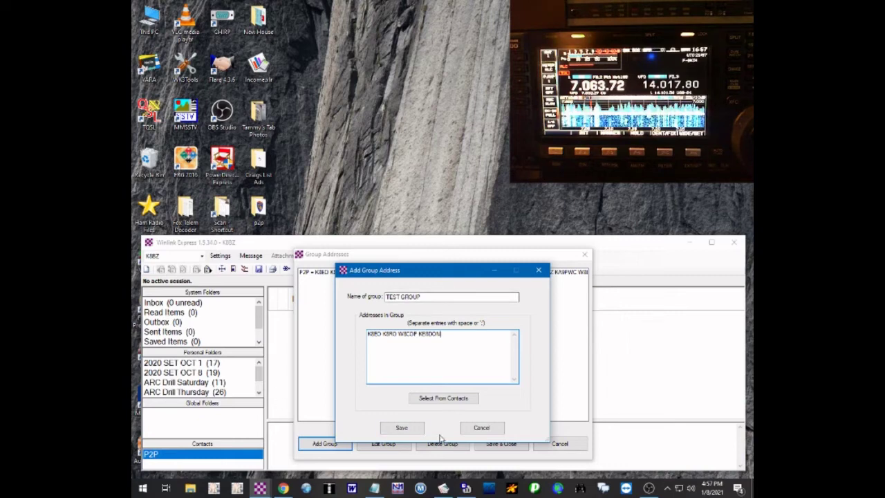
pyautogui.click(402, 428)
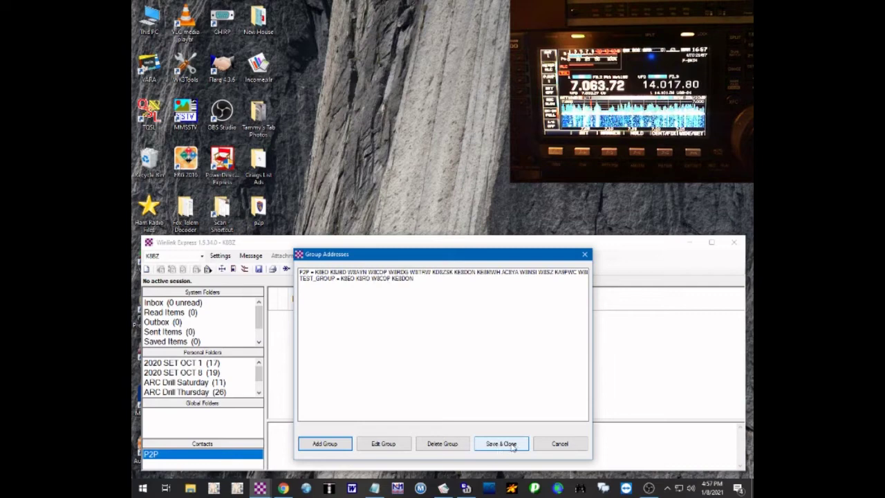
pyautogui.click(512, 444)
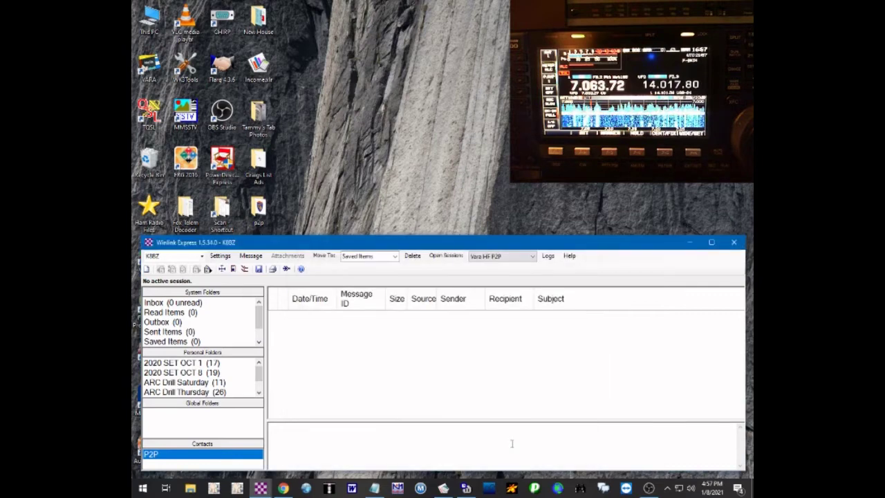
# - Start a new Winlink message addressed to TEST_GROUP
pyautogui.click(251, 256)
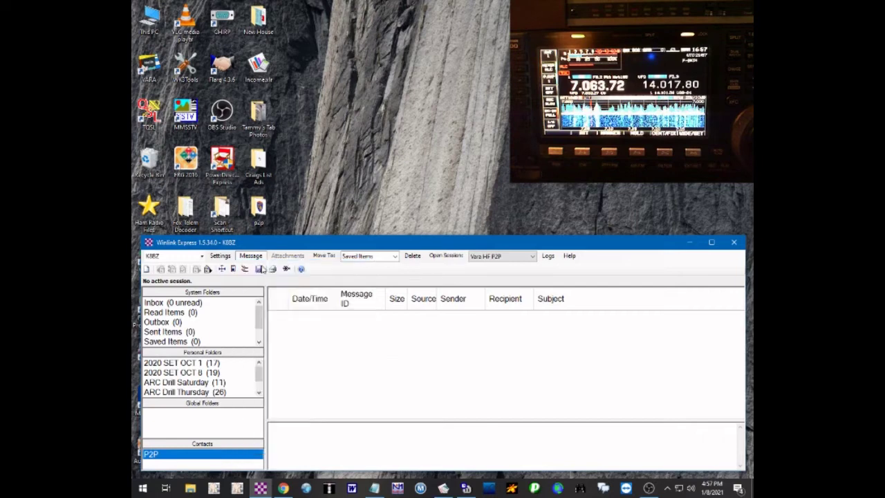
pyautogui.click(266, 267)
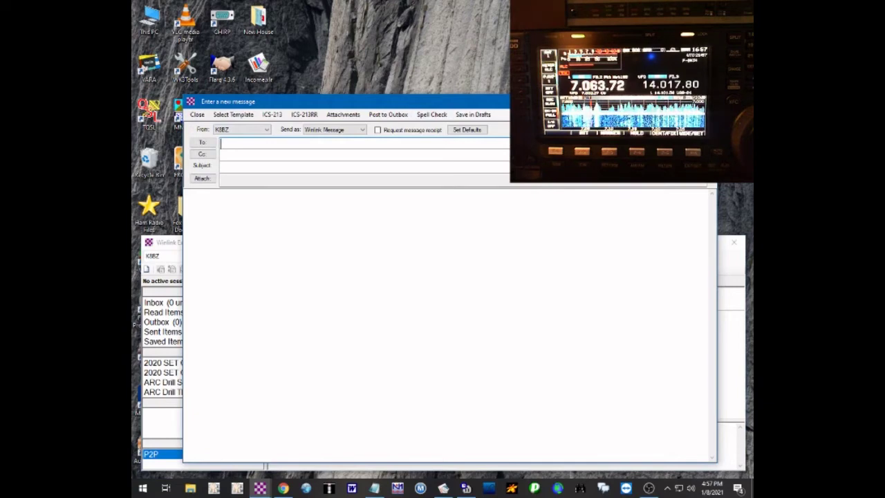
pyautogui.click(202, 142)
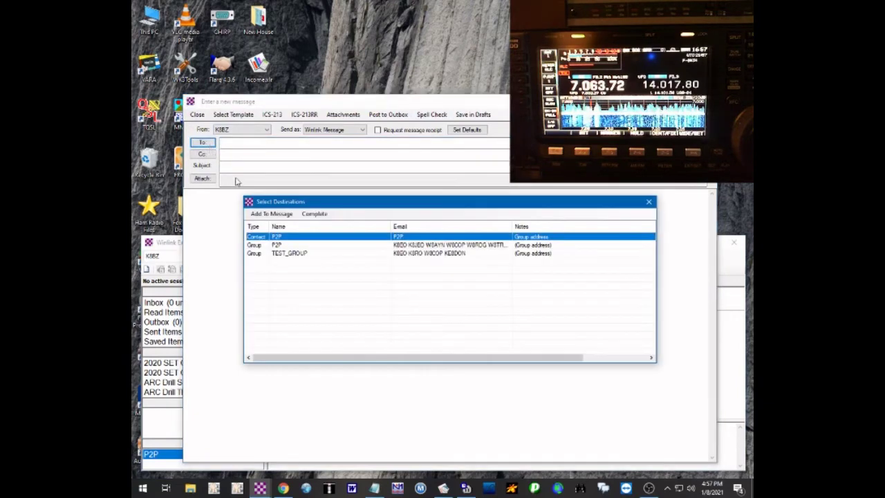
pyautogui.doubleClick(289, 253)
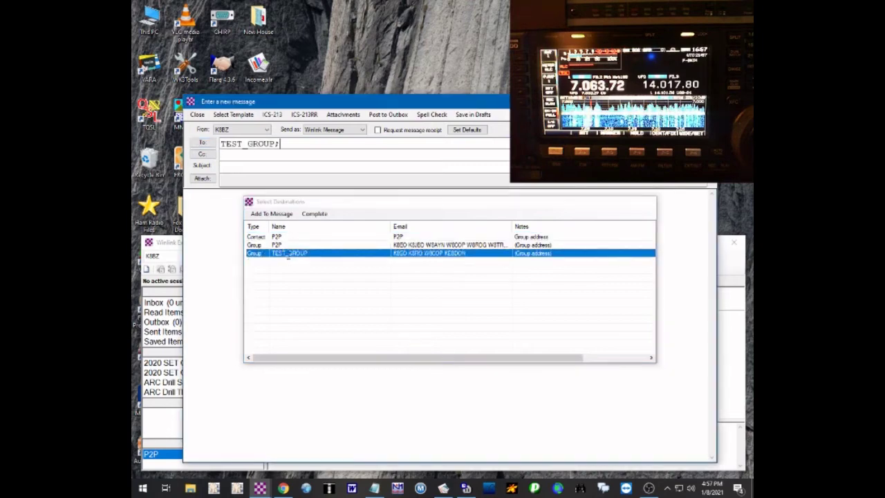
# - Give it subject EXAMPLE and body EXAMPLE MESSAGE, post it, and view the Outbox
pyautogui.click(248, 167)
pyautogui.write('RXAMPLE')
pyautogui.press('Tab')
pyautogui.write('EXAMPL')
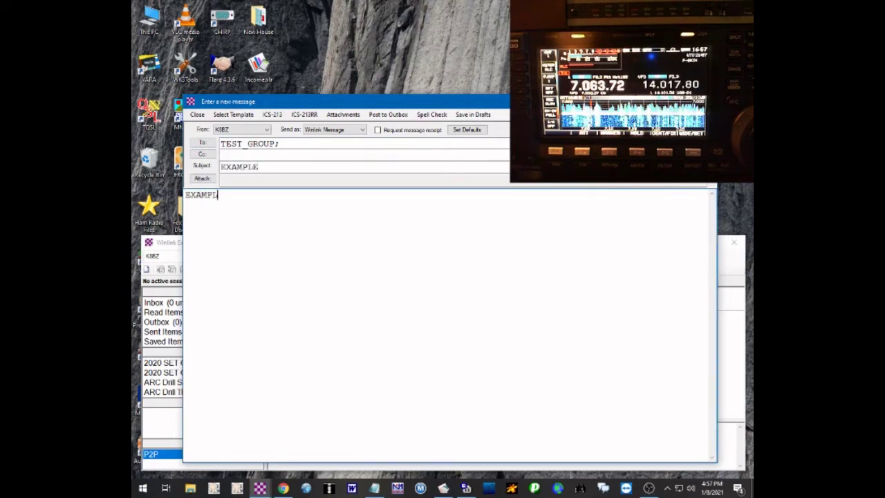
pyautogui.write('E MESSAGE')
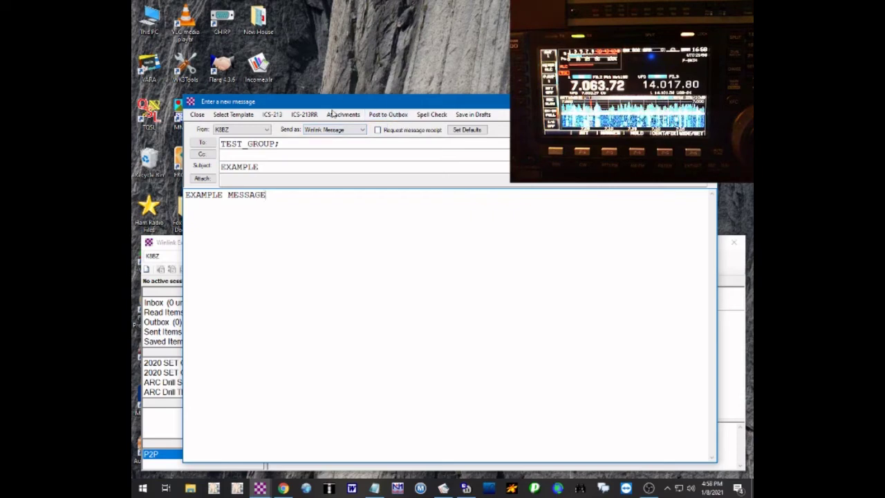
pyautogui.moveTo(336, 103); pyautogui.dragTo(427, 88)
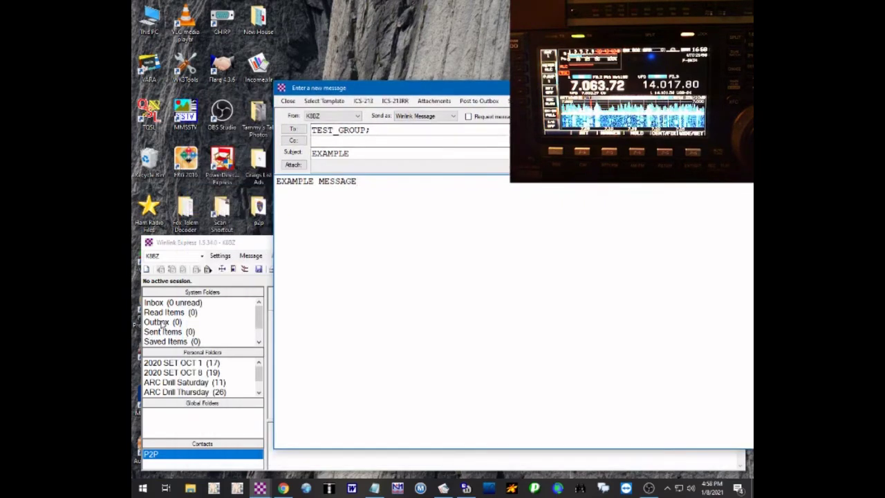
pyautogui.click(480, 102)
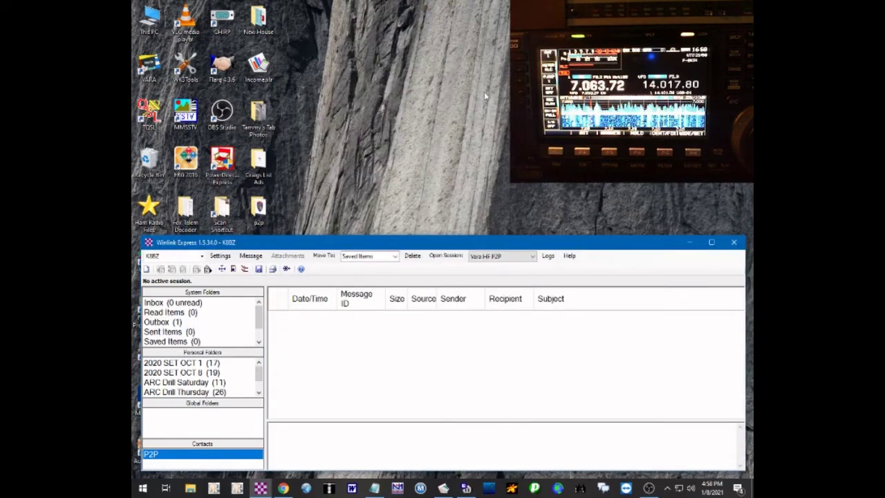
pyautogui.click(158, 323)
pyautogui.click(357, 317)
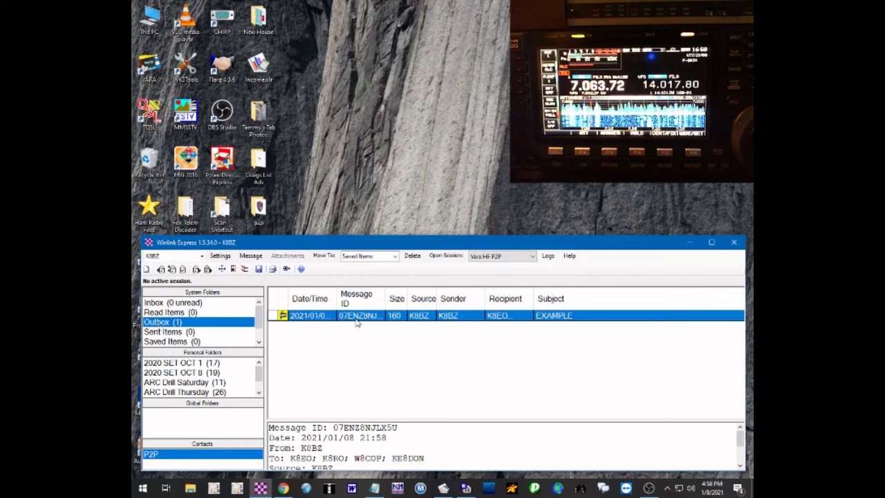
pyautogui.doubleClick(357, 315)
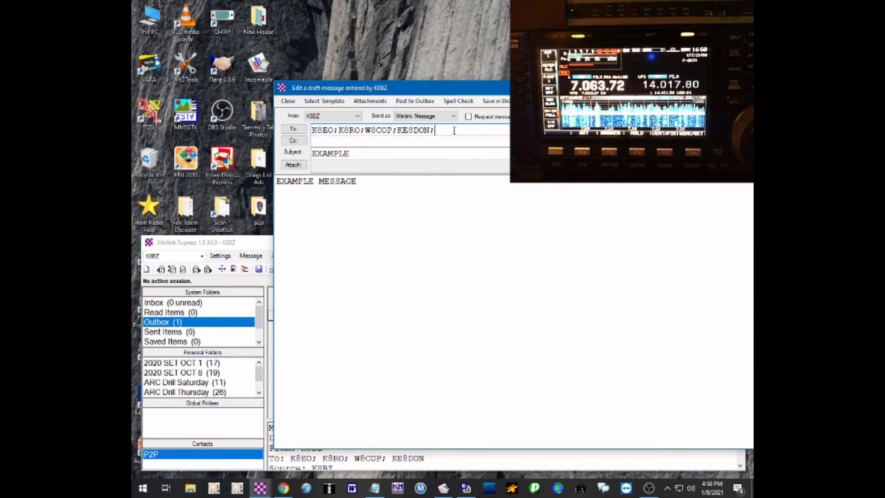
pyautogui.moveTo(455, 129); pyautogui.dragTo(312, 130)
pyautogui.click(452, 213)
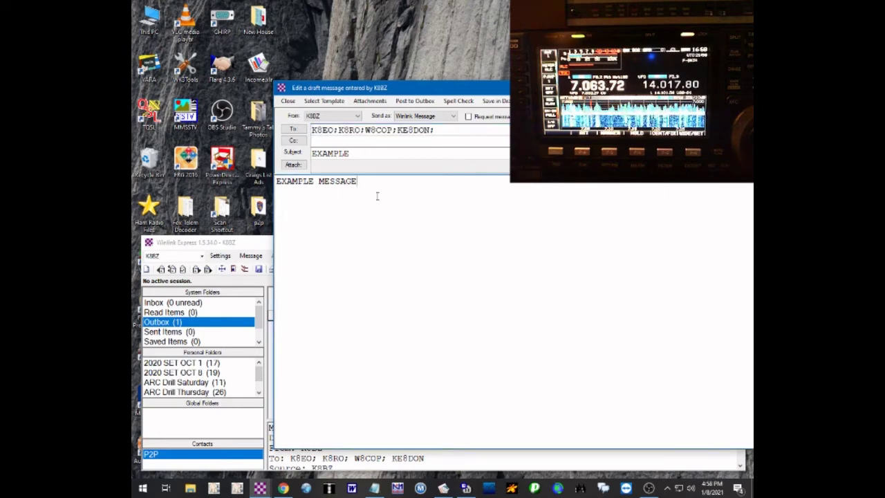
pyautogui.moveTo(487, 92); pyautogui.dragTo(379, 63)
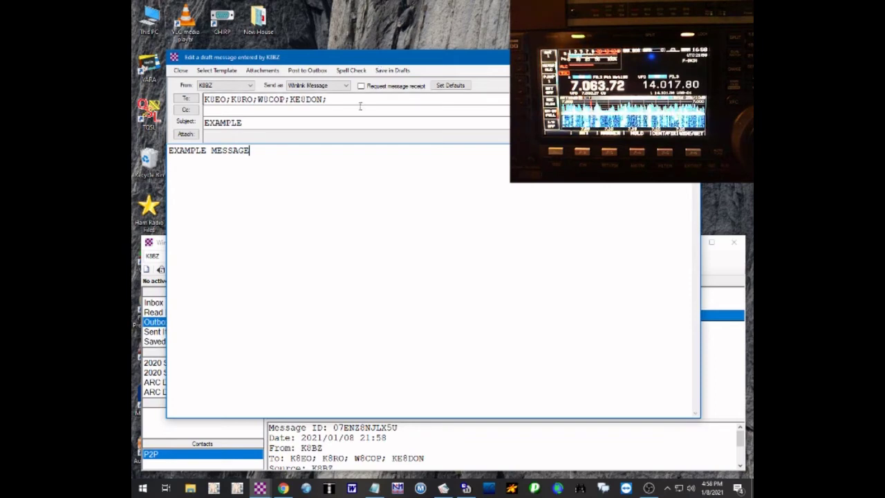
pyautogui.moveTo(359, 100); pyautogui.dragTo(161, 99)
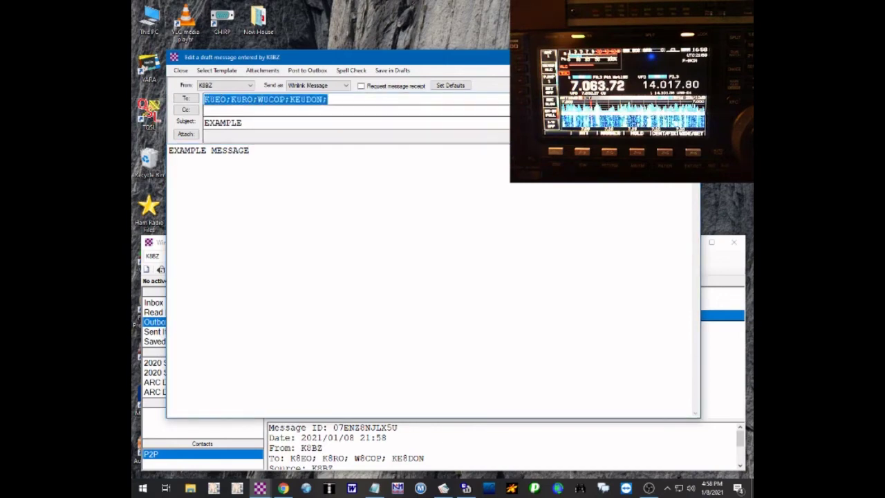
pyautogui.click(307, 70)
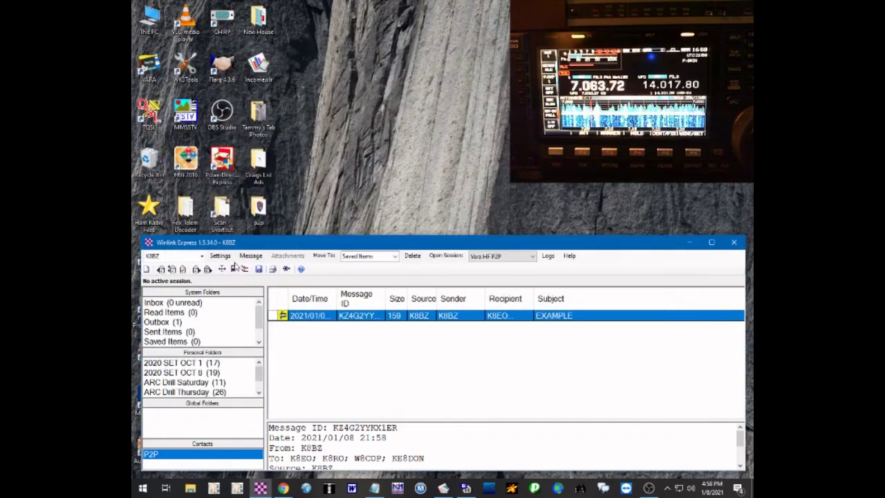
# - Start a new Peer-to-Peer Message addressed to TEST_GROUP
pyautogui.click(251, 257)
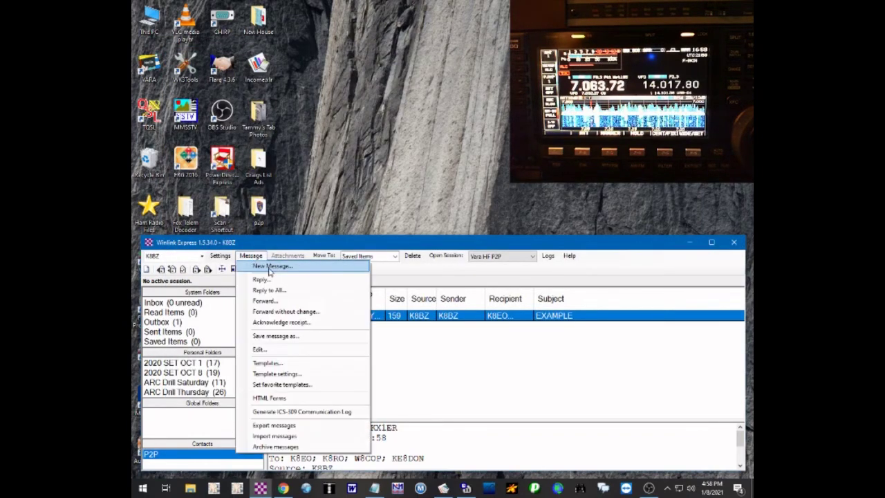
pyautogui.click(270, 266)
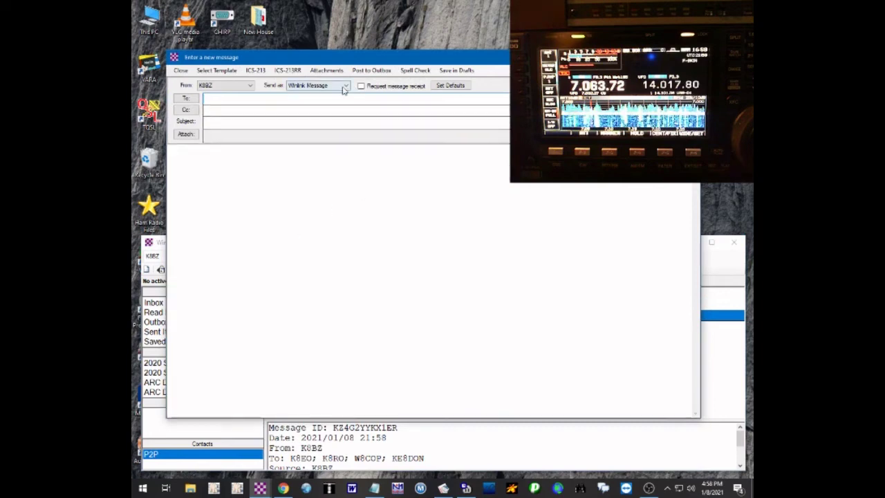
pyautogui.click(347, 85)
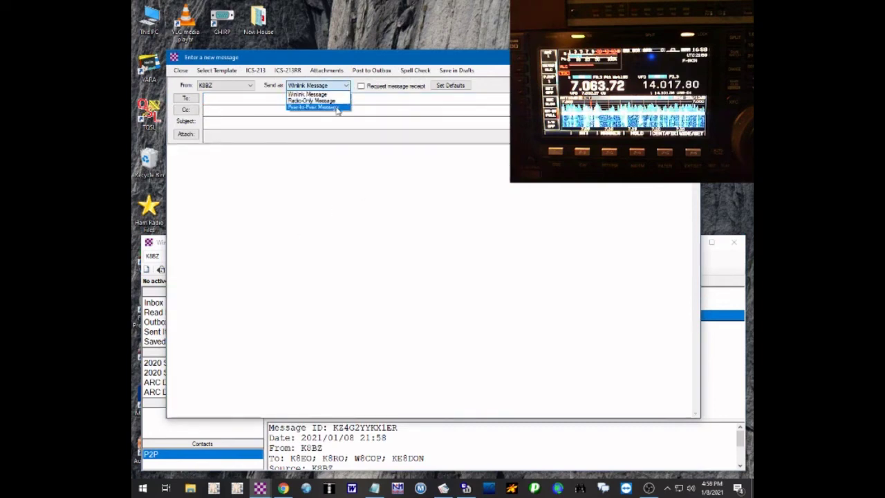
pyautogui.click(338, 107)
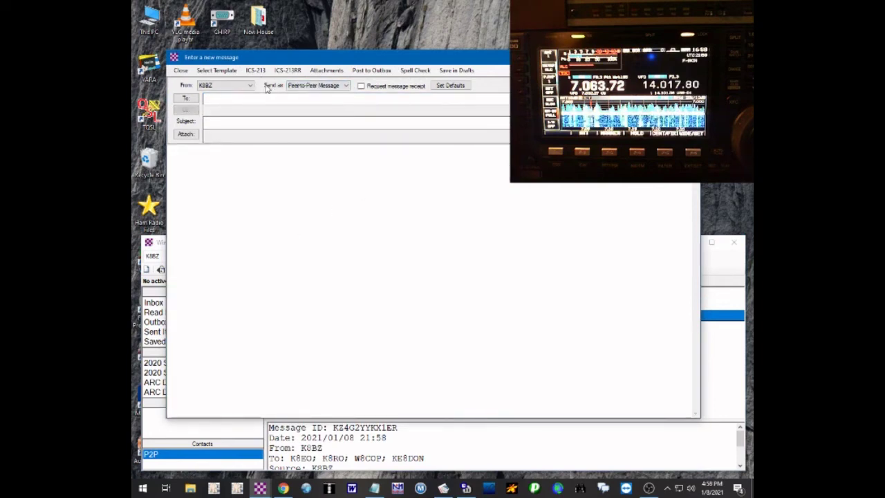
pyautogui.click(347, 86)
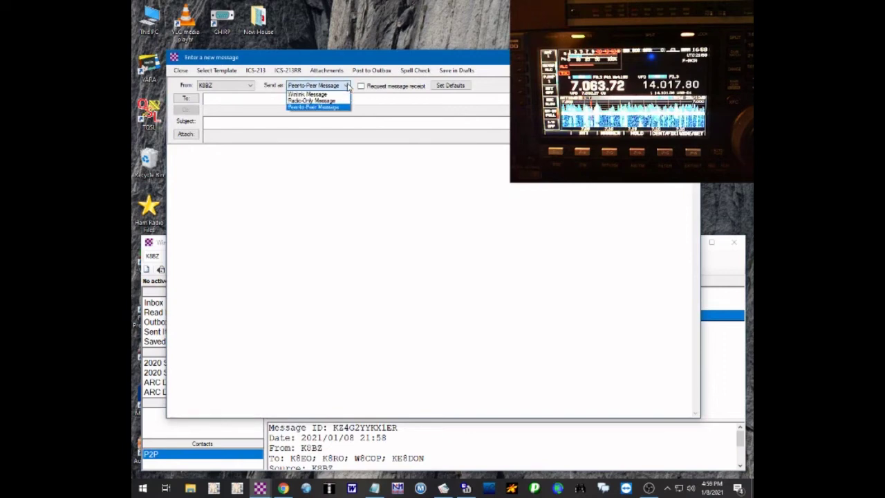
pyautogui.click(338, 108)
pyautogui.click(206, 99)
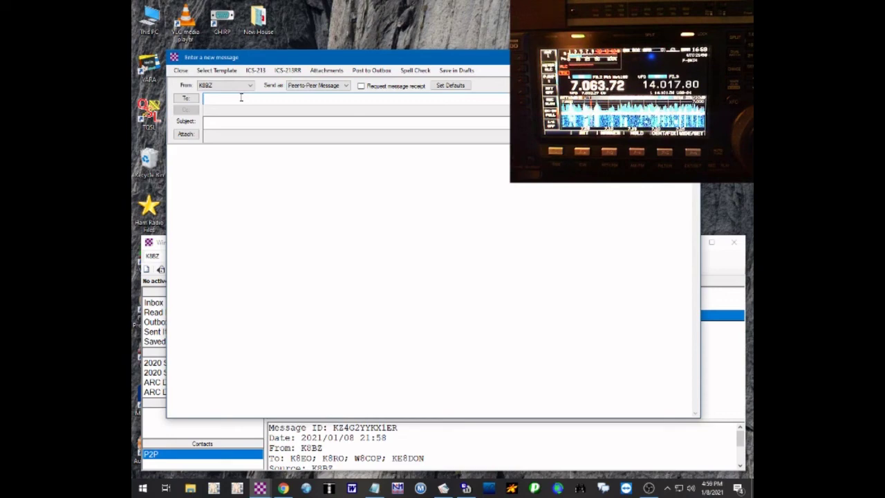
pyautogui.click(184, 99)
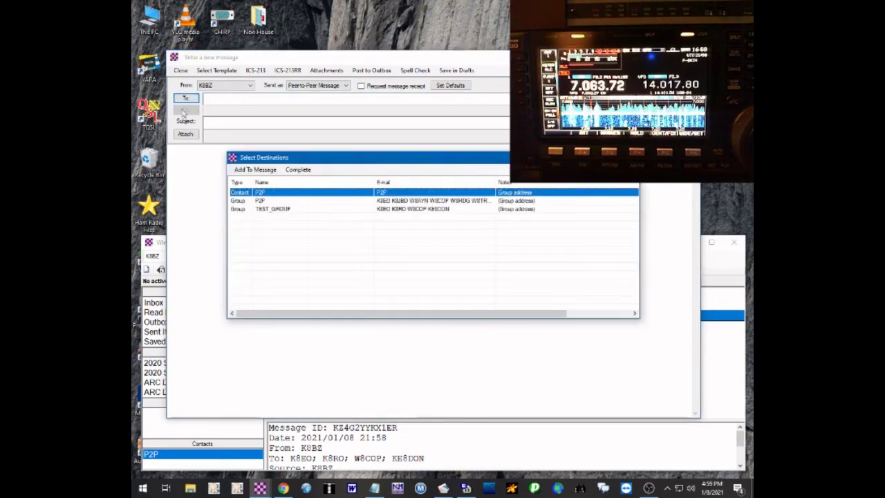
pyautogui.doubleClick(283, 211)
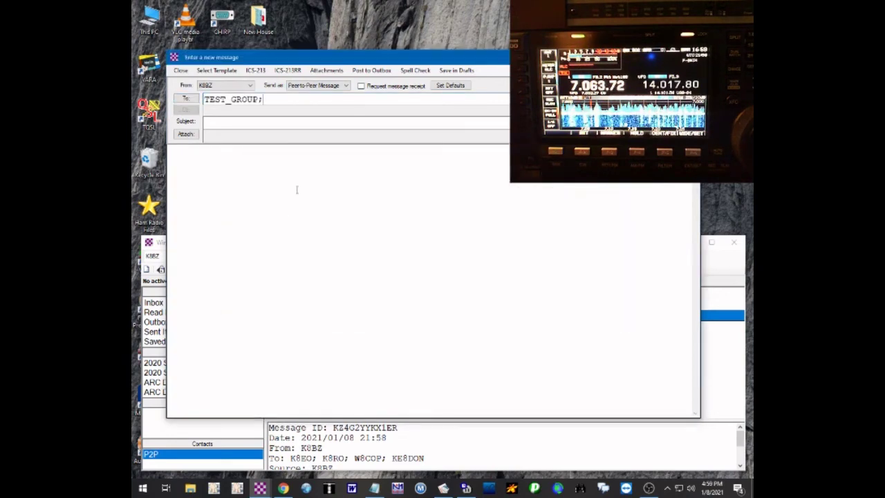
# - Enter EXAMPLE MESSAGE as both the subject and the body
pyautogui.click(218, 123)
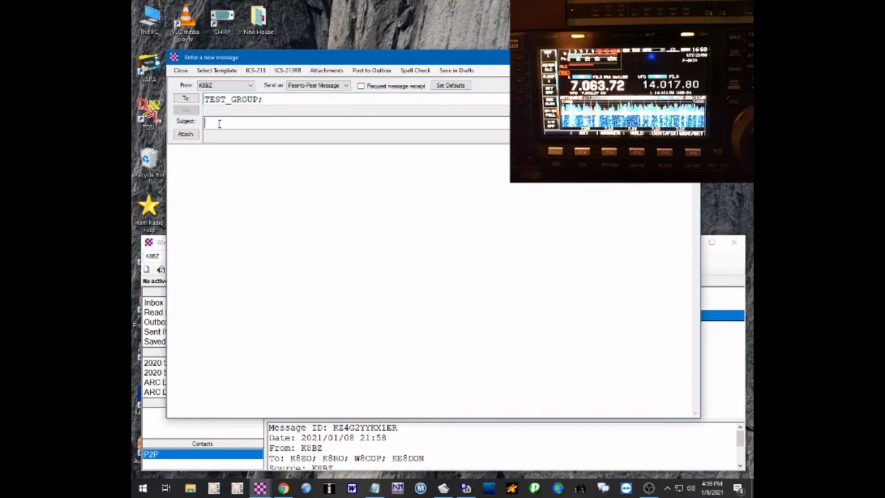
pyautogui.write('EXAMPL')
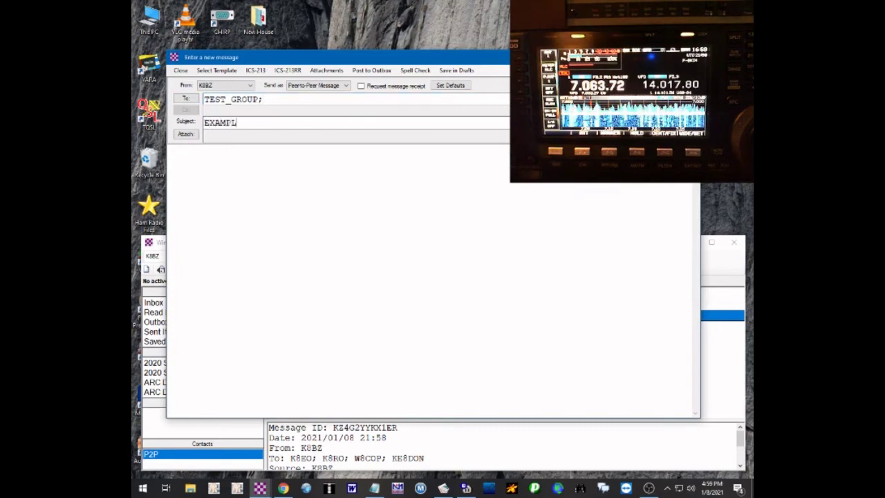
pyautogui.write('E MESSAGE')
pyautogui.press('Tab')
pyautogui.write('EXAMPLE M')
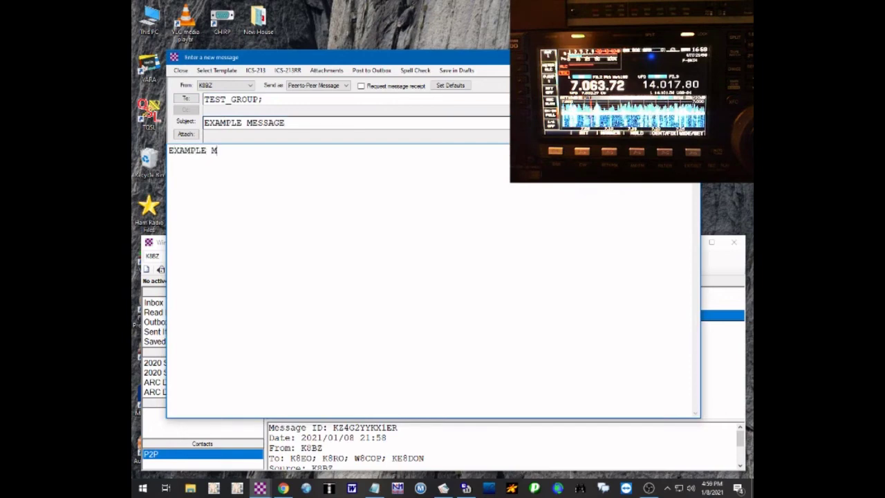
pyautogui.write('ESSAGE')
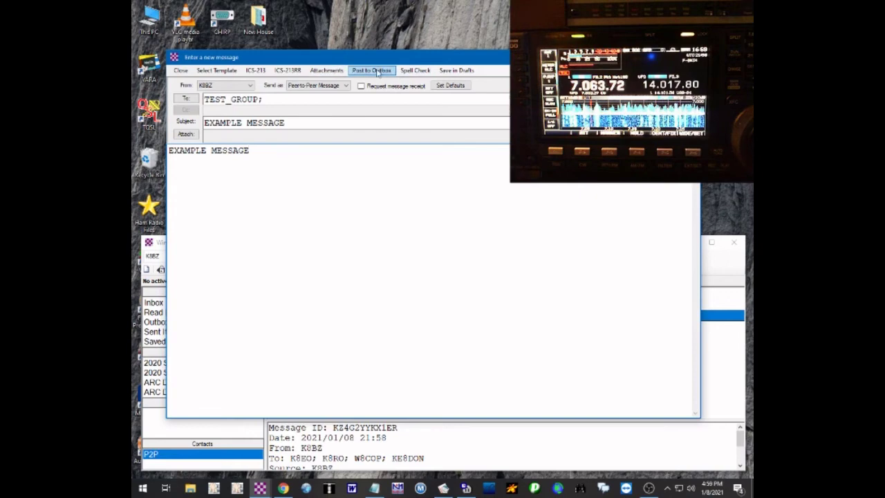
pyautogui.moveTo(359, 60); pyautogui.dragTo(456, 51)
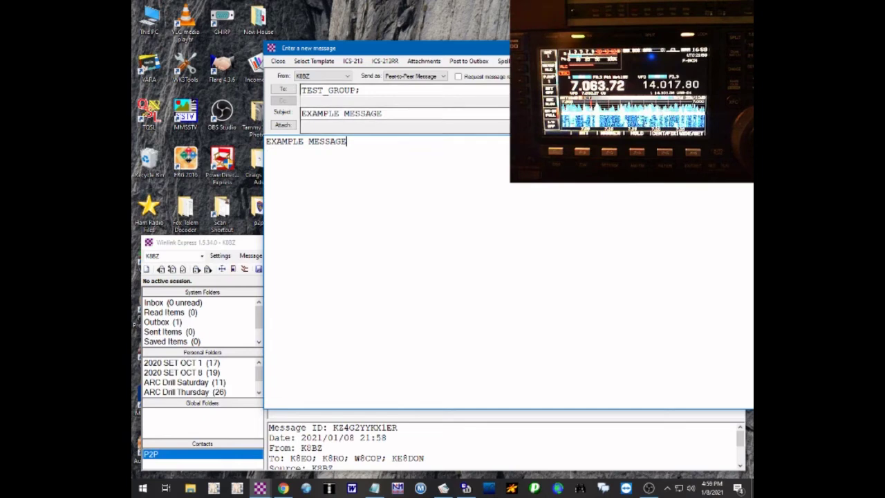
# - Post the peer-to-peer draft and preview one of the four per-member copies
pyautogui.click(470, 61)
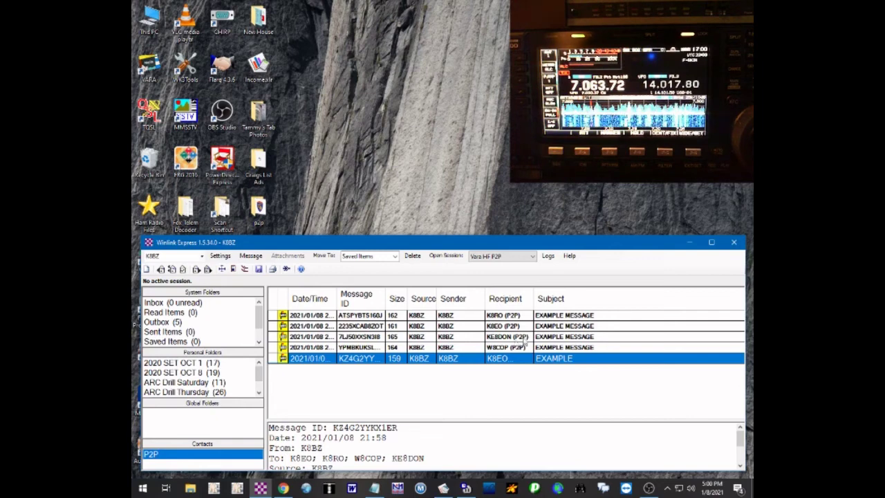
pyautogui.click(553, 328)
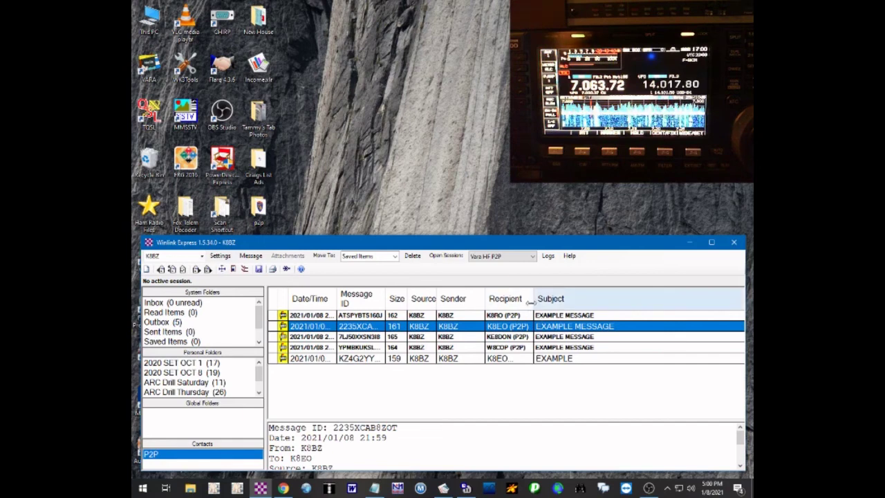
# - Widen the Recipient column, review the Outbox messages, and open the original EXAMPLE group message for editing
pyautogui.moveTo(533, 297); pyautogui.dragTo(571, 297)
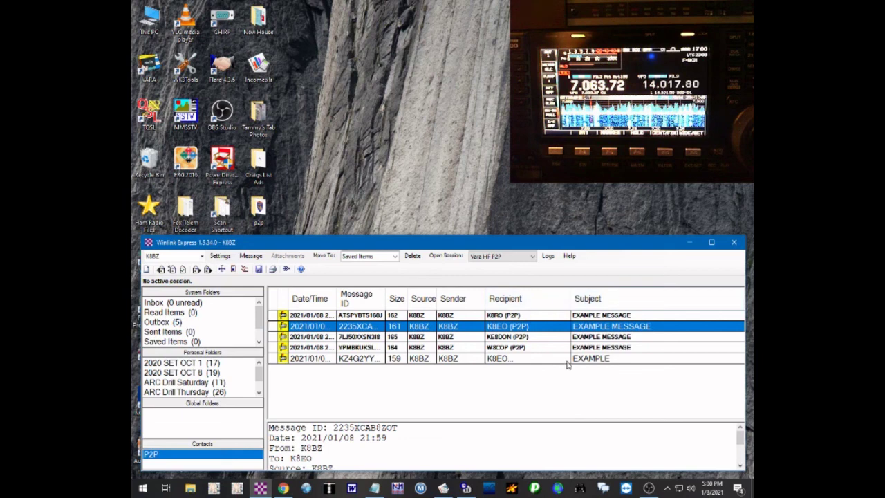
pyautogui.click(521, 359)
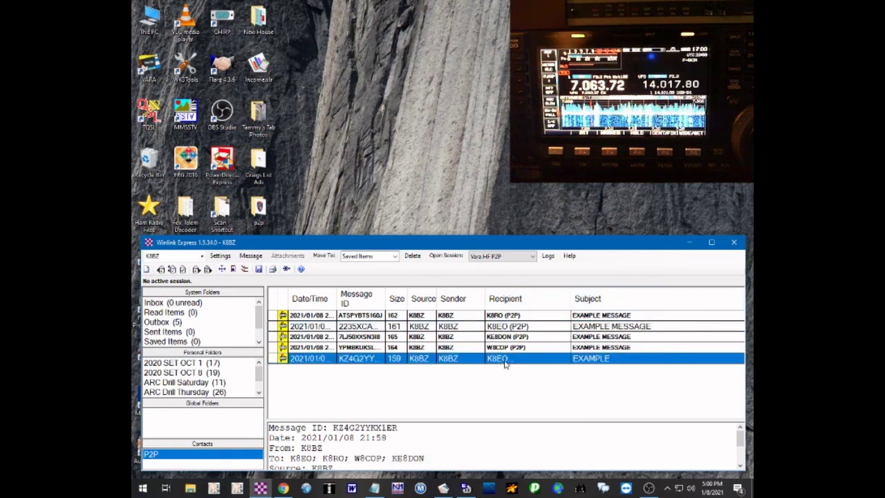
pyautogui.click(537, 348)
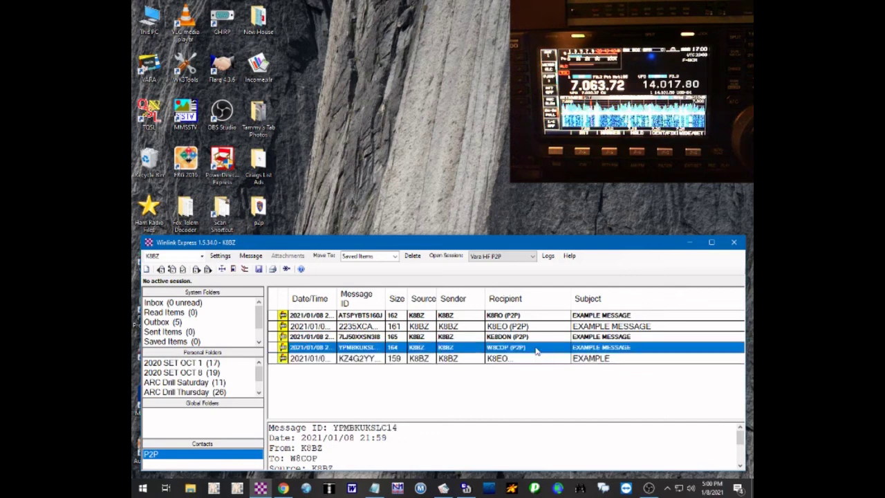
pyautogui.click(541, 336)
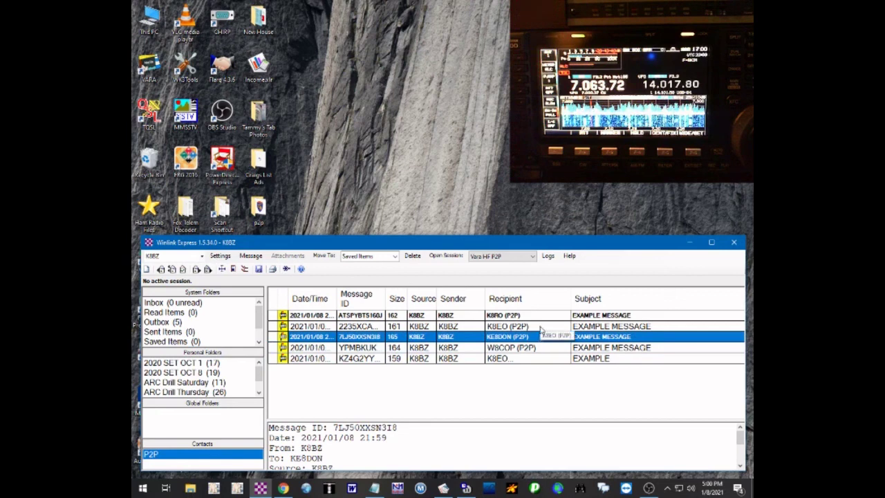
pyautogui.click(540, 328)
pyautogui.click(537, 318)
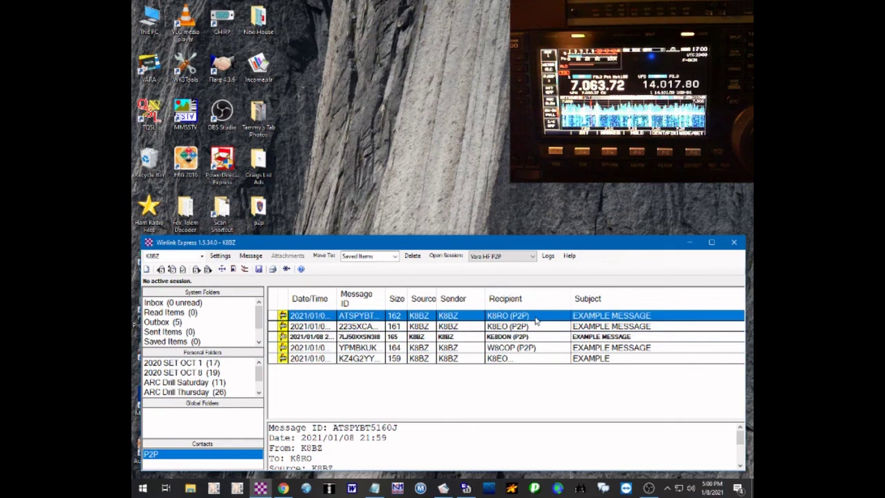
pyautogui.click(536, 338)
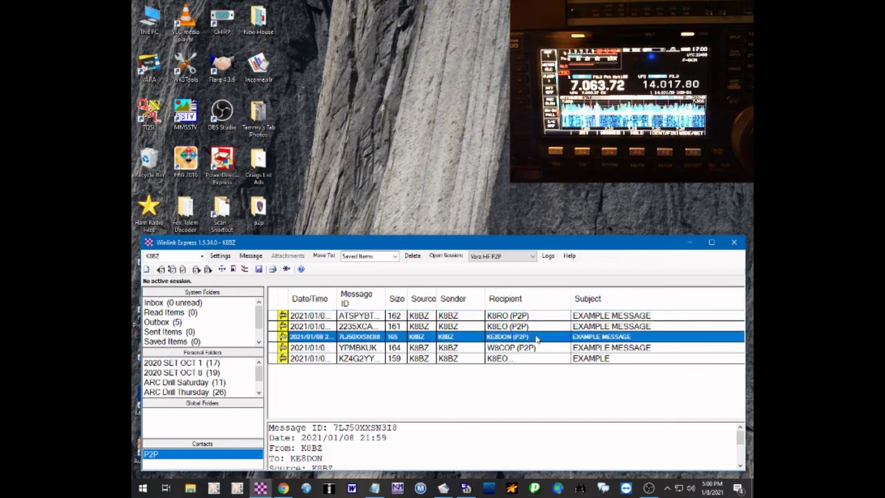
pyautogui.click(545, 351)
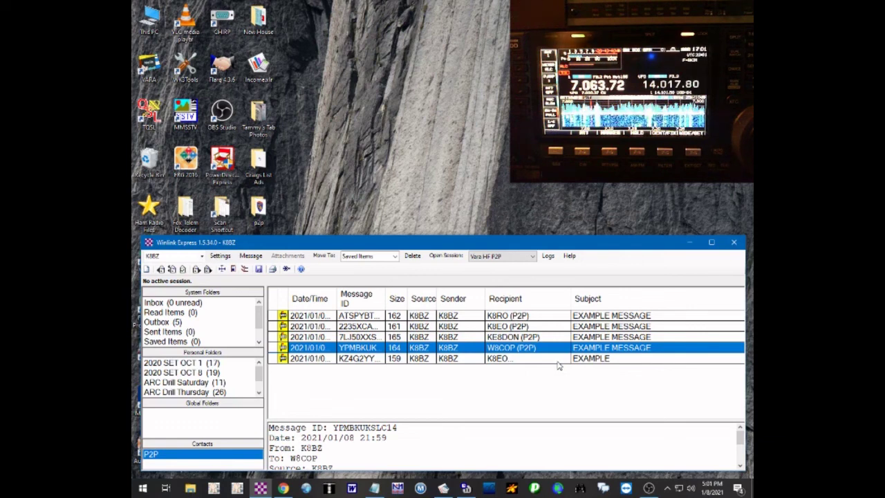
pyautogui.click(558, 361)
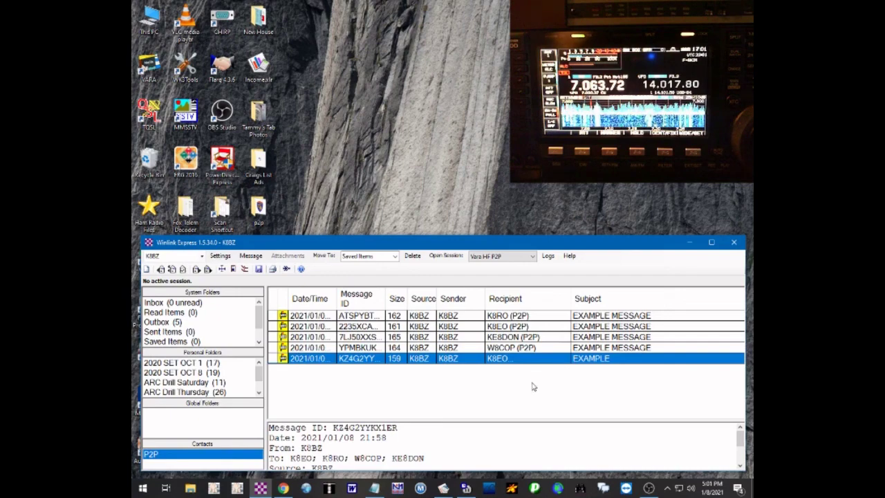
pyautogui.doubleClick(522, 358)
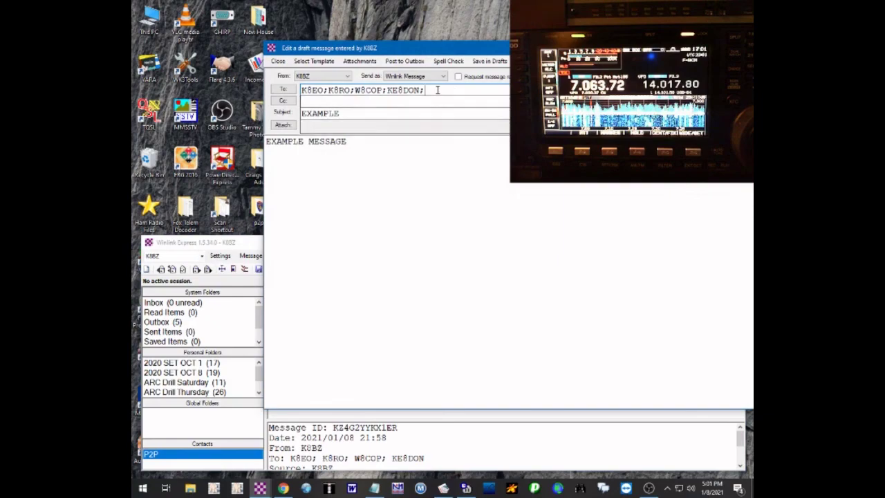